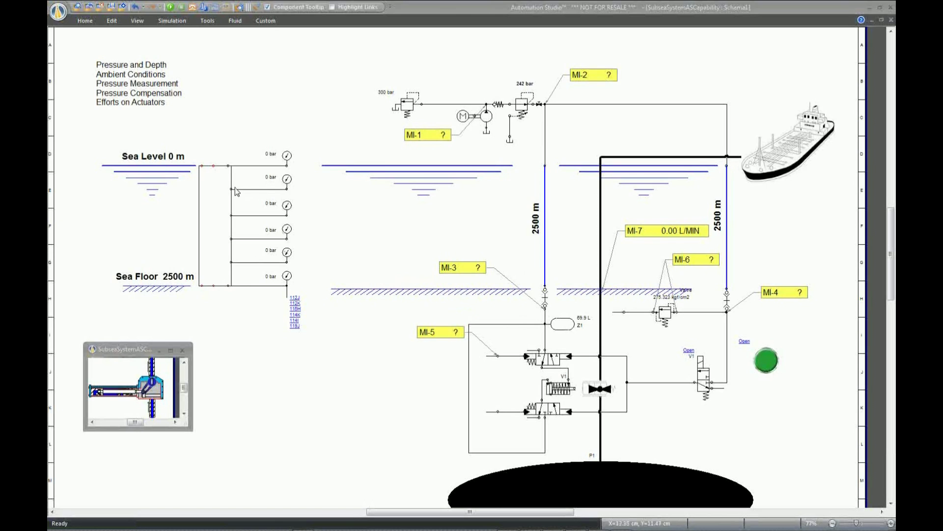
# Step: Display the water-depth reservoir's tooltip describing its 2500 m initial height and depth-level ports
pyautogui.moveTo(244, 188); pyautogui.dragTo(265, 262)
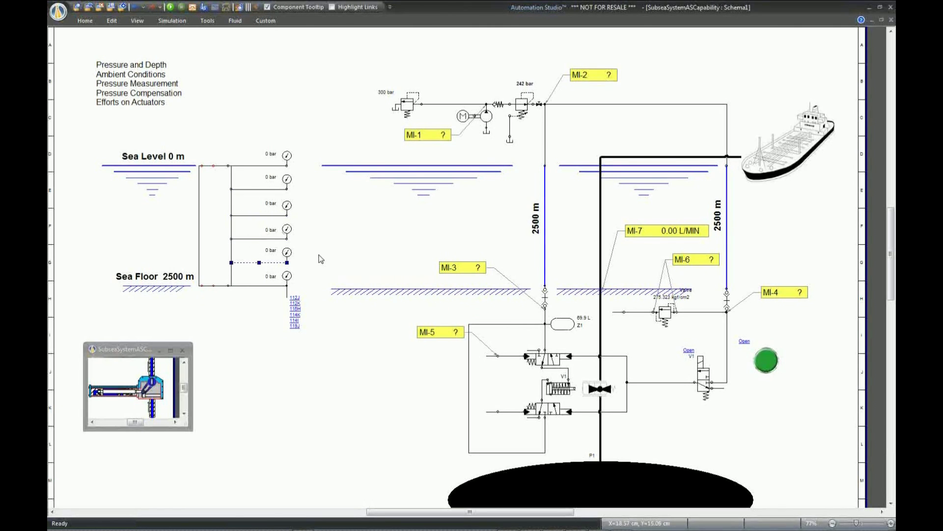
pyautogui.click(322, 257)
pyautogui.click(211, 204)
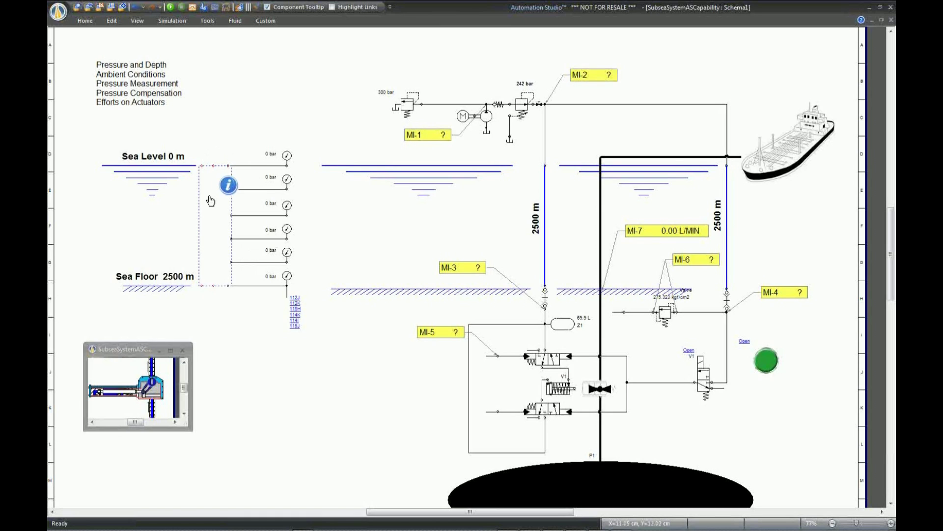
pyautogui.moveTo(210, 203)
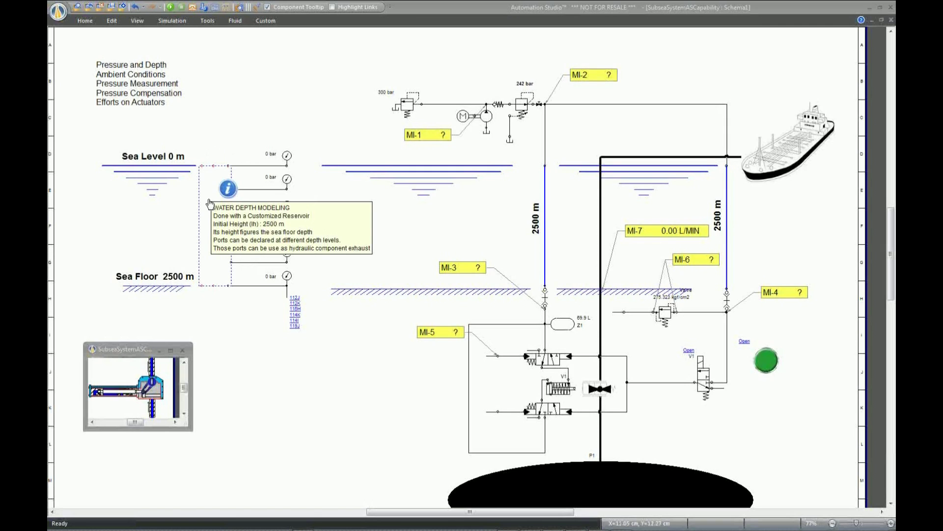
# Step: Review the depth reservoir's connector properties, then start the simulation, saving changes when prompted
pyautogui.doubleClick(209, 205)
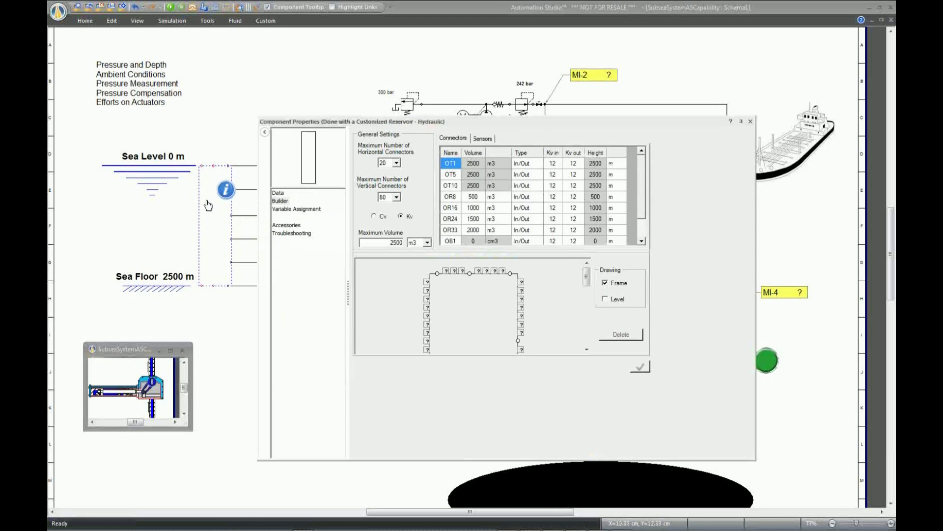
pyautogui.click(522, 309)
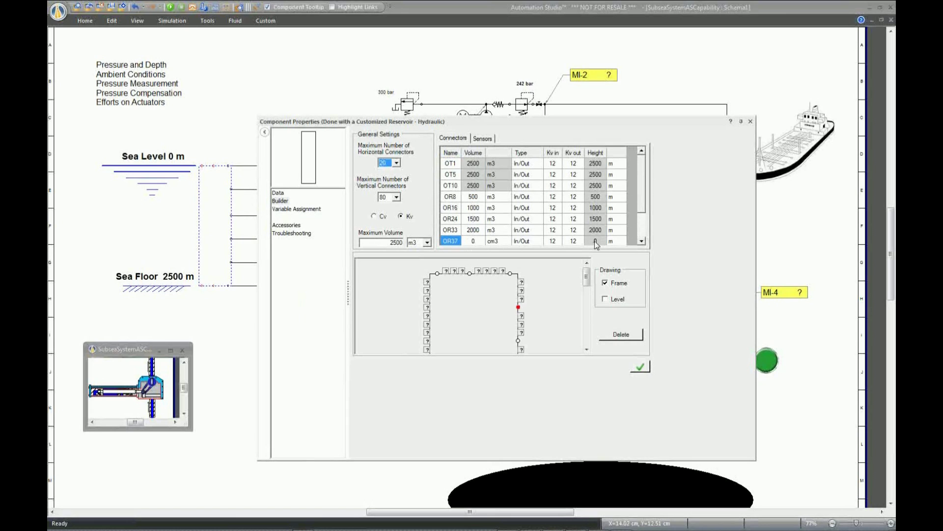
pyautogui.press('Return')
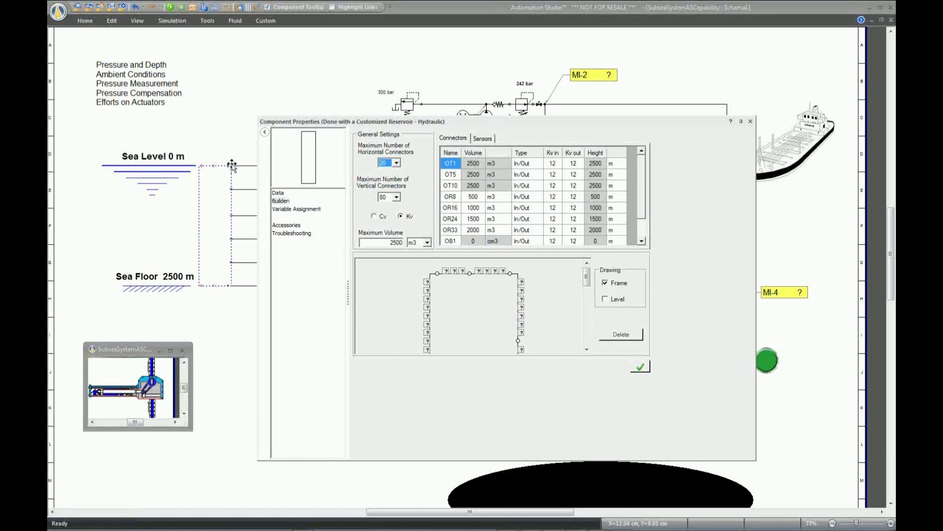
pyautogui.moveTo(345, 123); pyautogui.dragTo(435, 111)
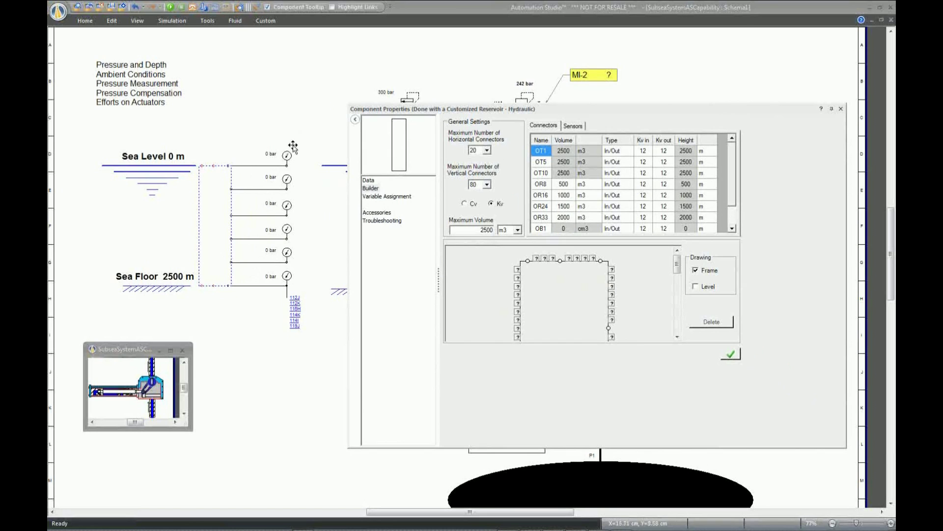
pyautogui.click(170, 9)
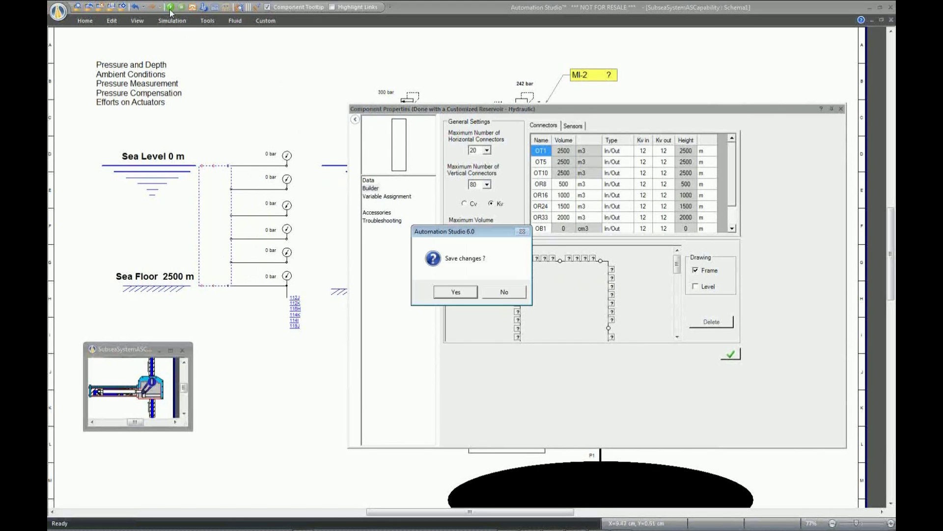
pyautogui.click(458, 292)
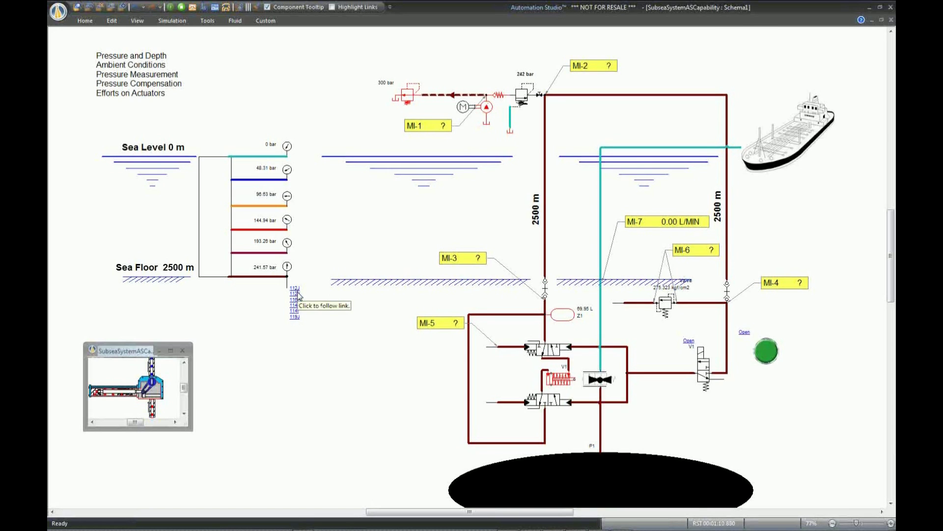
# Step: With gauges reading 0 to 241.57 bar, follow the 112J link to the V1 valve area
pyautogui.click(298, 293)
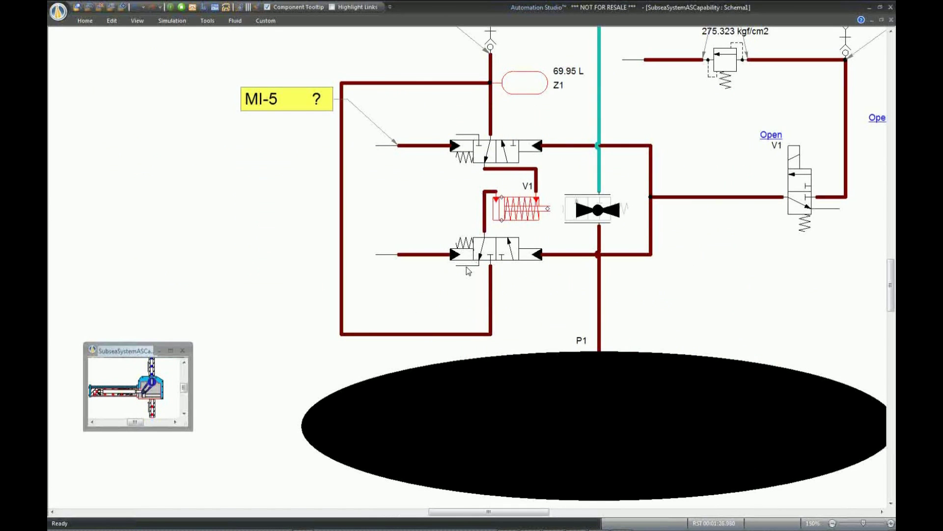
pyautogui.scroll(2, 467, 267)
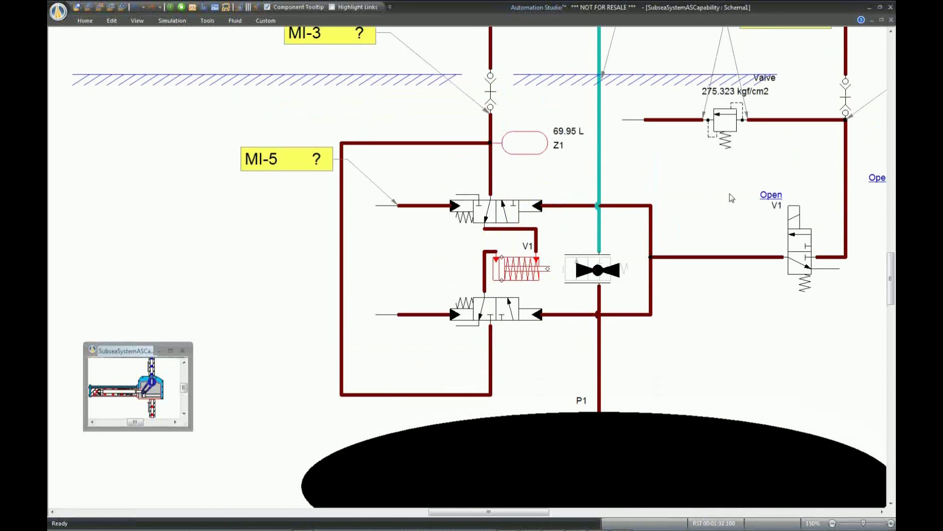
pyautogui.scroll(1, 712, 187)
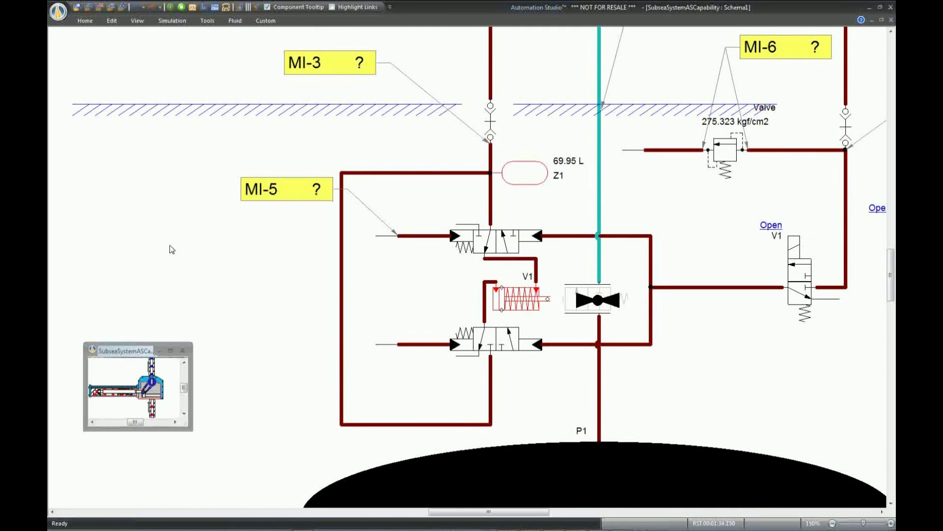
pyautogui.scroll(-1, 172, 244)
pyautogui.moveTo(236, 249); pyautogui.dragTo(424, 272)
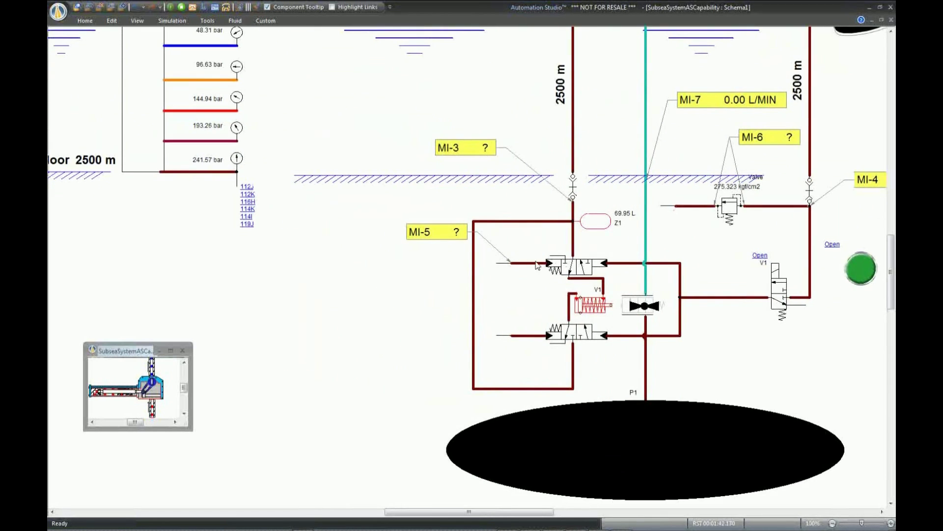
pyautogui.scroll(-1, 563, 272)
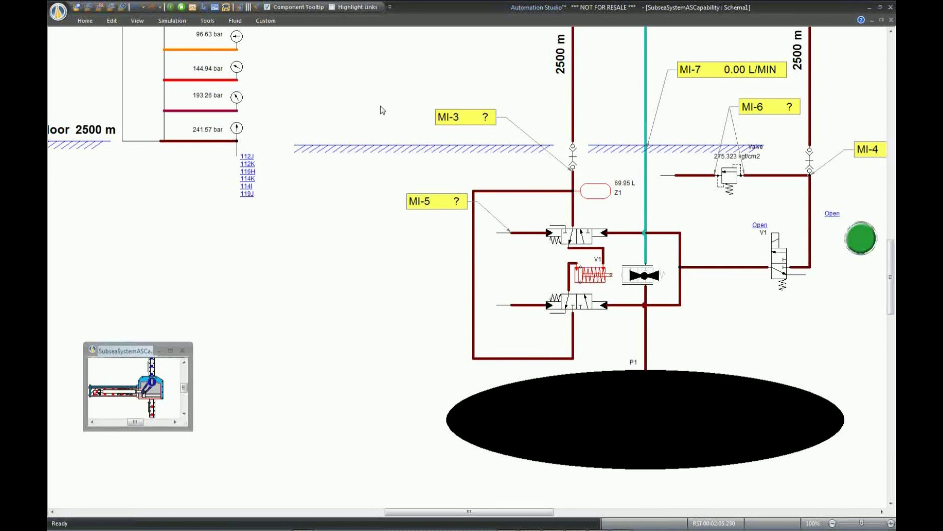
pyautogui.scroll(5, 371, 119)
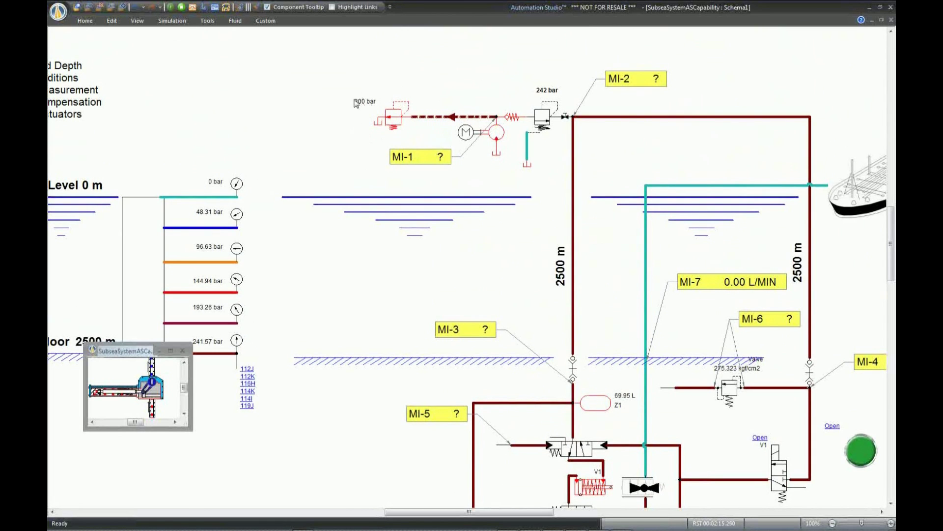
pyautogui.scroll(1, 349, 87)
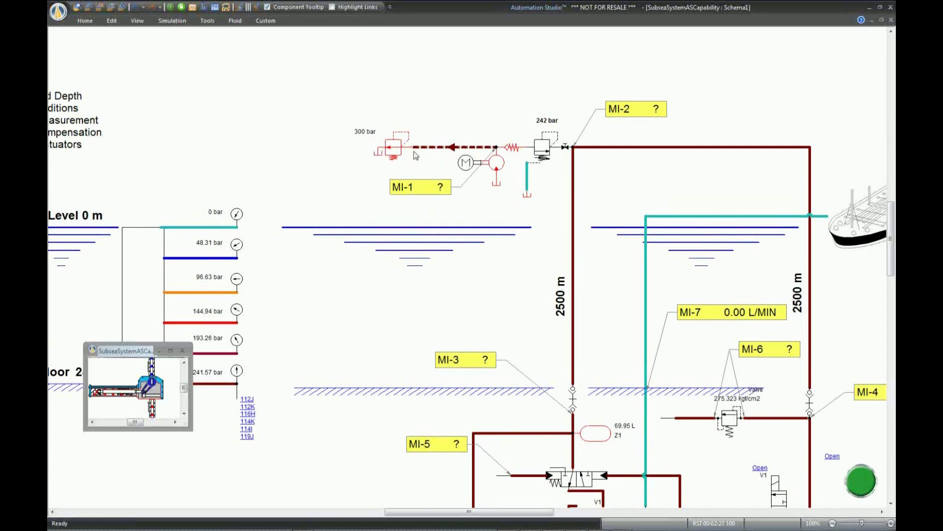
pyautogui.scroll(-1, 525, 190)
pyautogui.scroll(-3, 546, 185)
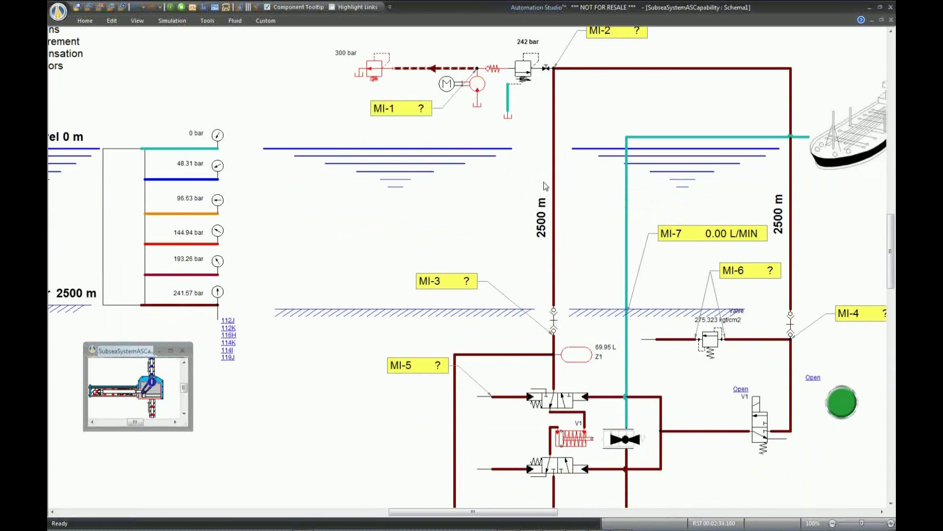
pyautogui.keyDown('ctrl'); pyautogui.scroll(-4, 546, 186); pyautogui.keyUp('ctrl')
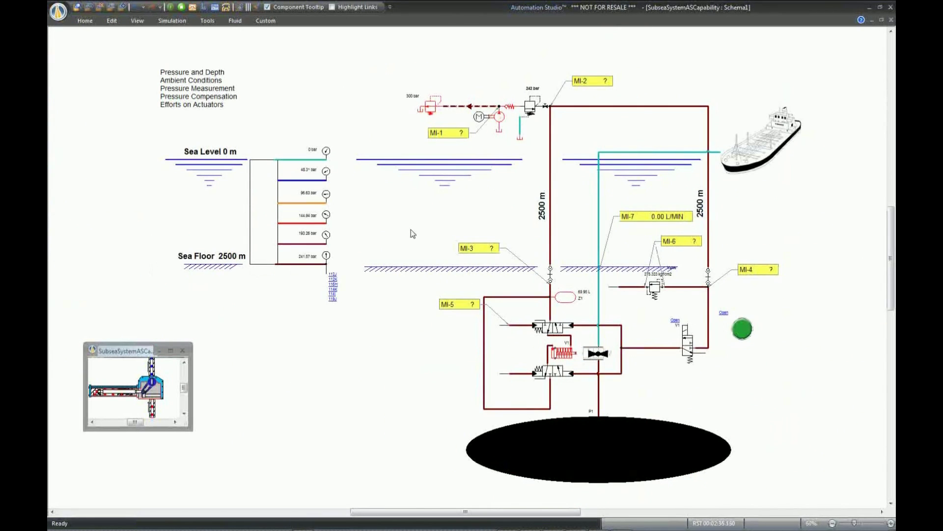
pyautogui.keyDown('ctrl'); pyautogui.scroll(4, 412, 234); pyautogui.keyUp('ctrl')
# Step: Confirm MI-3's recorder settings so it shows a live 484.10 bar reading
pyautogui.scroll(2, 517, 238)
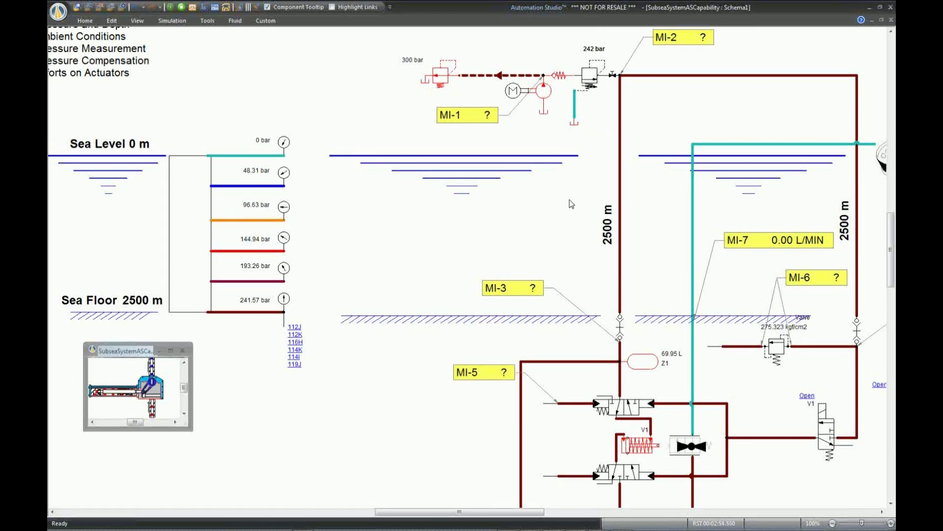
pyautogui.doubleClick(522, 288)
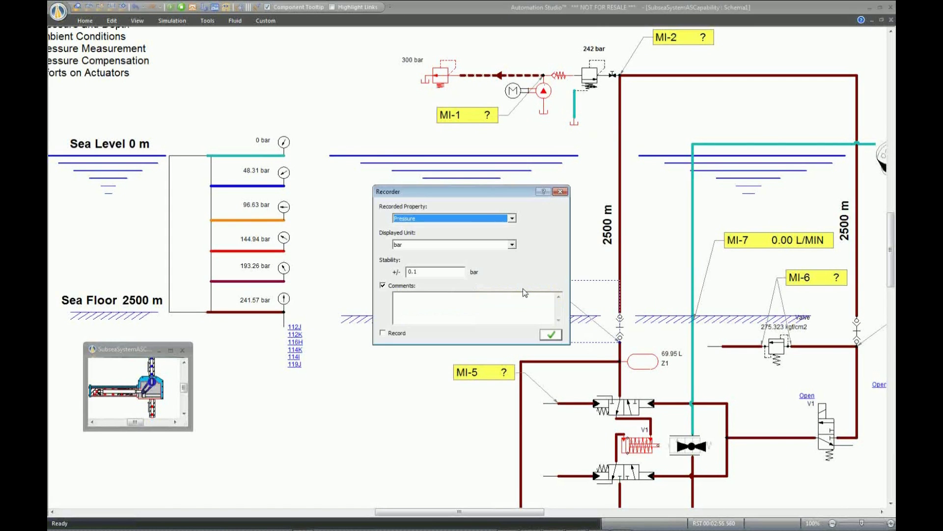
pyautogui.press('Escape')
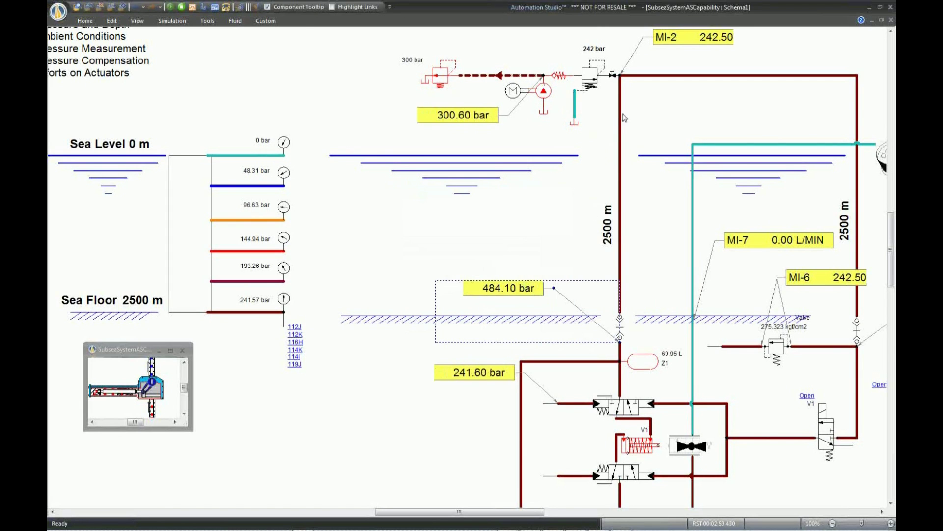
pyautogui.moveTo(622, 192)
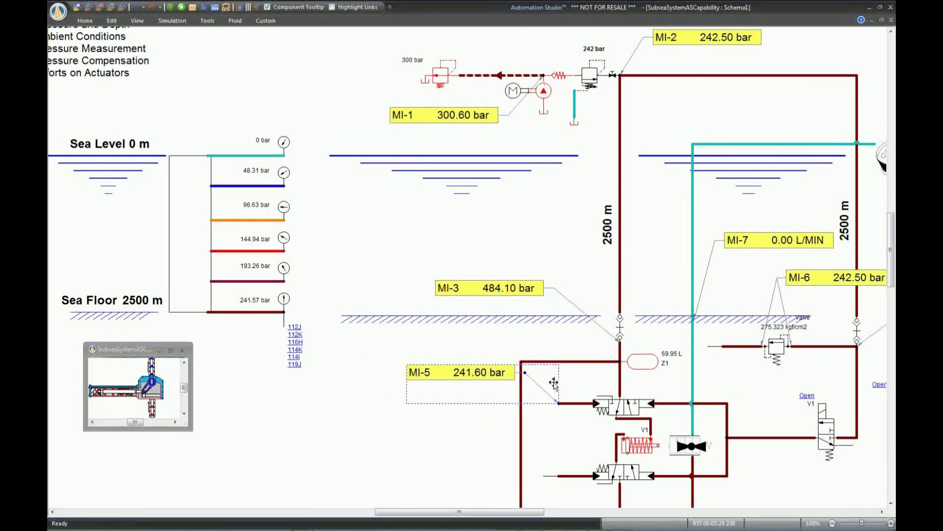
# Step: Reattach MI-5's measuring link to the lower directional valve's port
pyautogui.moveTo(557, 403); pyautogui.dragTo(838, 445)
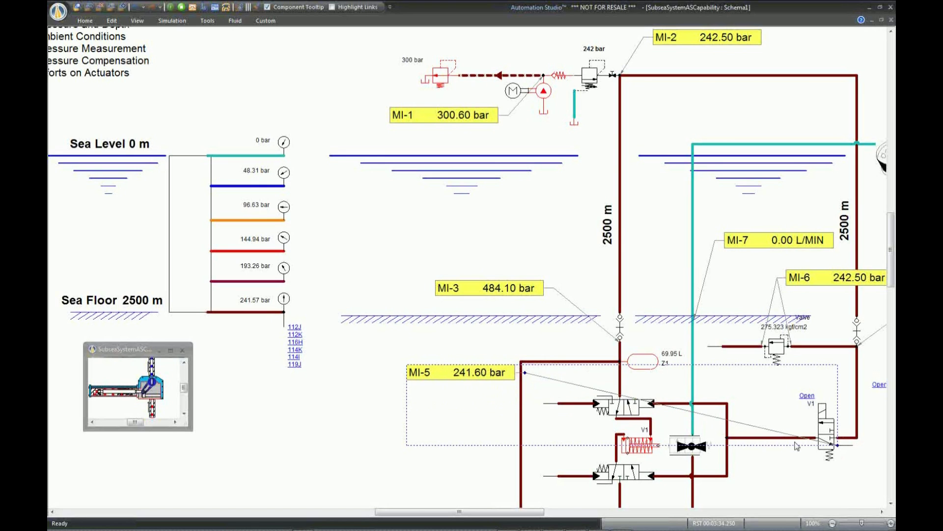
pyautogui.moveTo(837, 444); pyautogui.dragTo(559, 475)
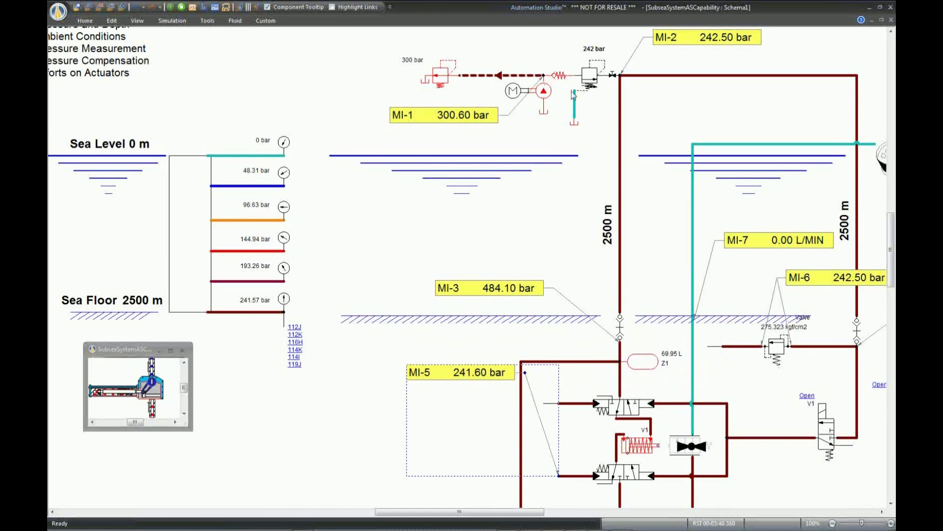
pyautogui.moveTo(601, 84)
pyautogui.moveTo(621, 224)
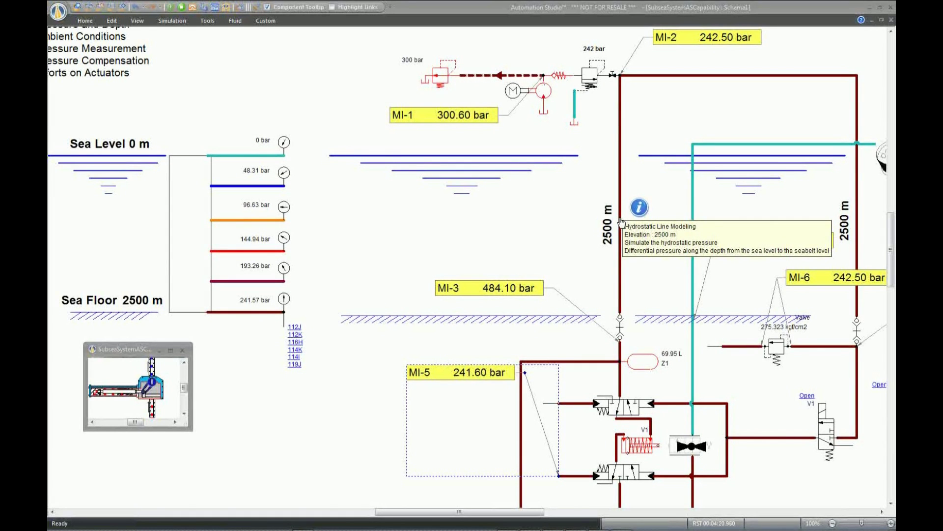
# Step: Stop the simulation and bring up the 2500 m line's component properties
pyautogui.click(182, 7)
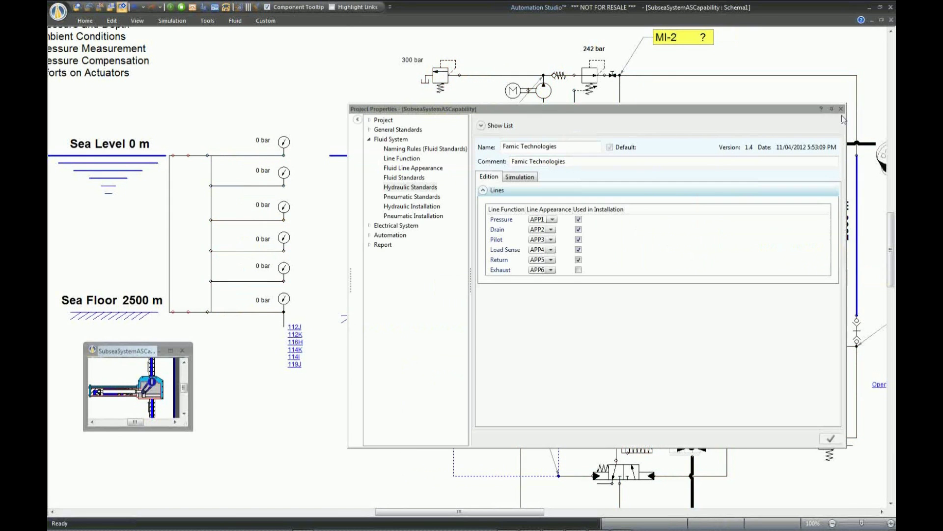
pyautogui.moveTo(812, 110); pyautogui.dragTo(768, 285)
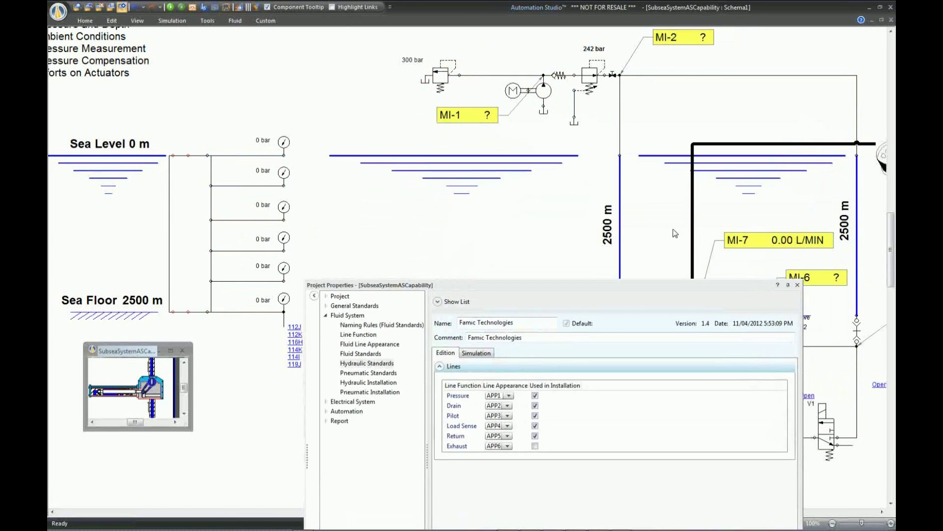
pyautogui.click(621, 206)
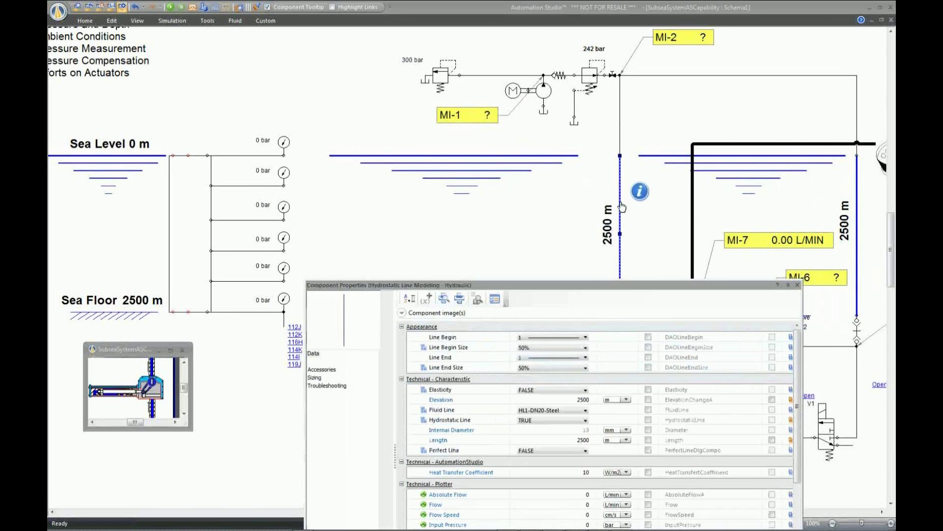
pyautogui.moveTo(556, 291); pyautogui.dragTo(602, 90)
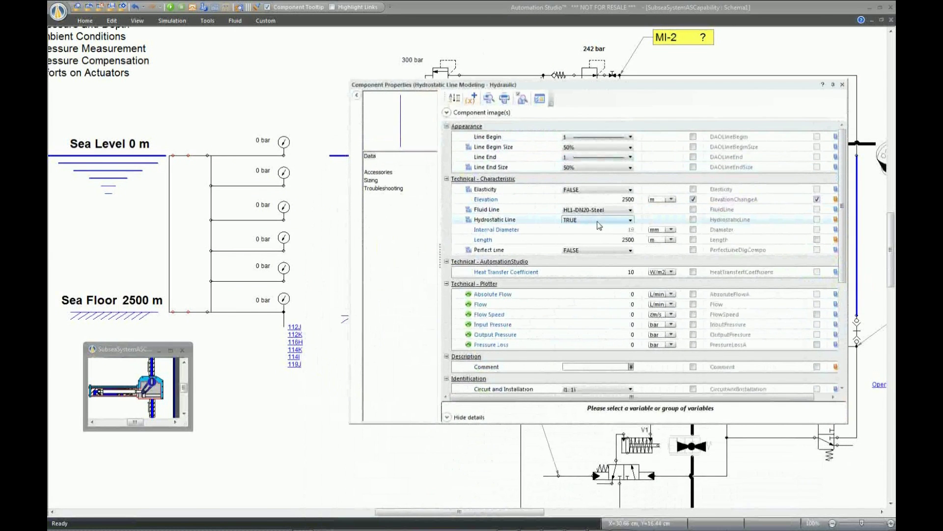
# Step: Toggle Hydrostatic Line to FALSE and back to TRUE, confirm Elevation 2500, and close
pyautogui.click(632, 222)
pyautogui.click(632, 221)
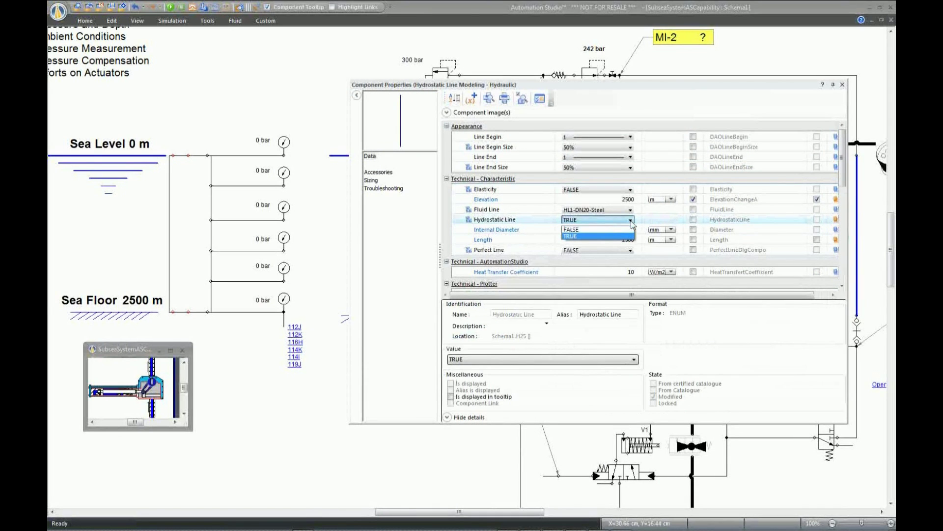
pyautogui.click(593, 229)
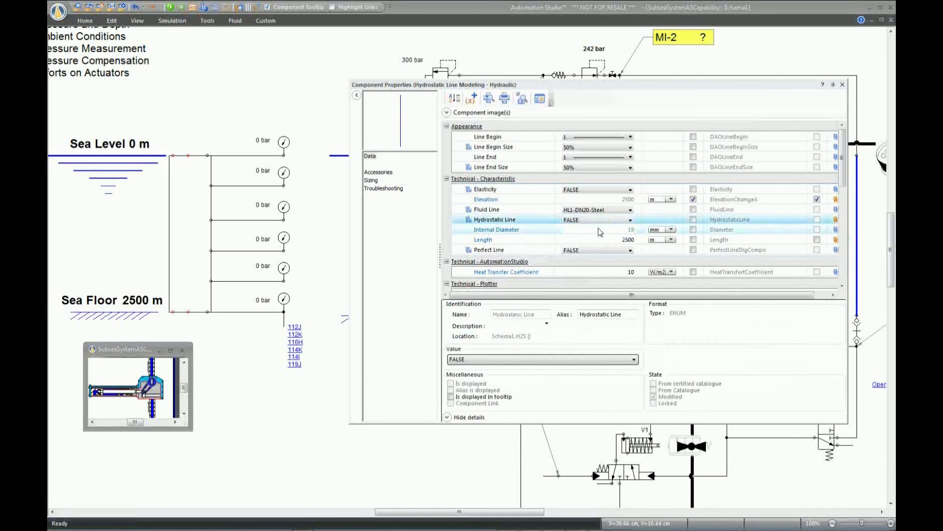
pyautogui.click(624, 202)
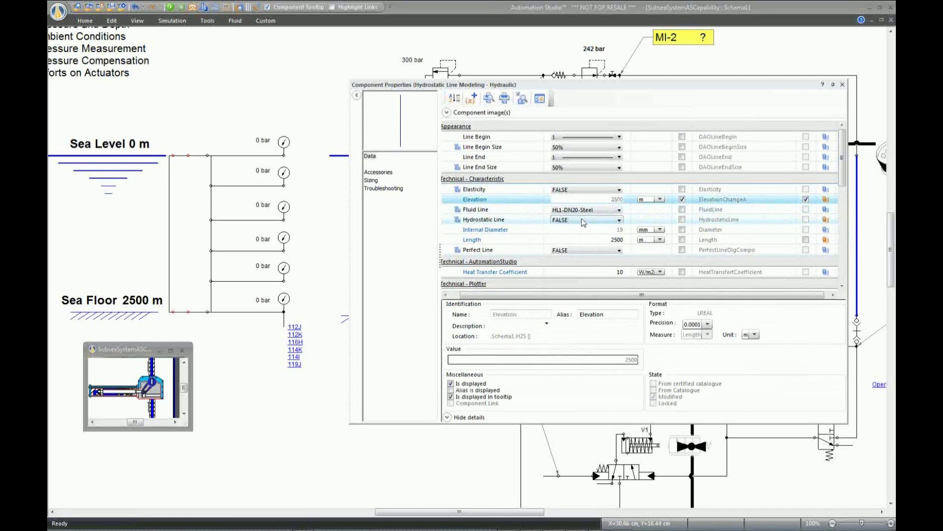
pyautogui.click(619, 220)
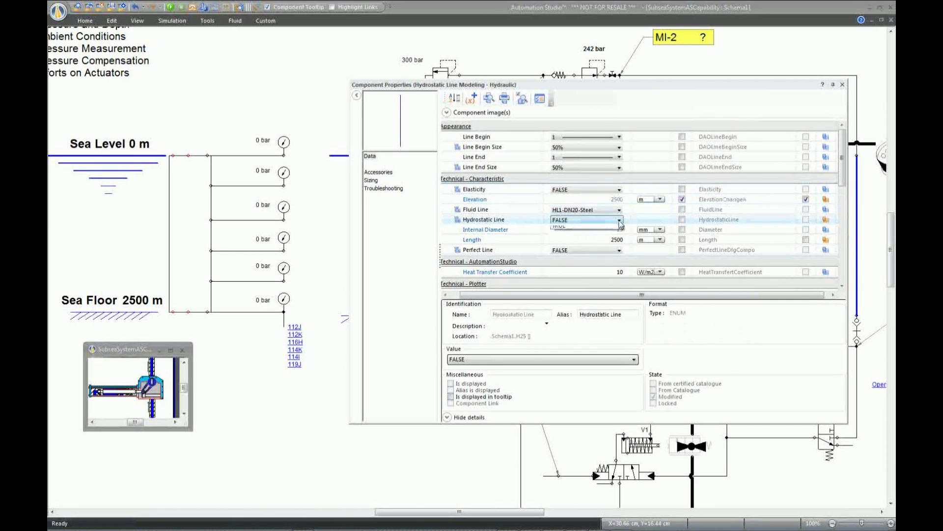
pyautogui.click(597, 237)
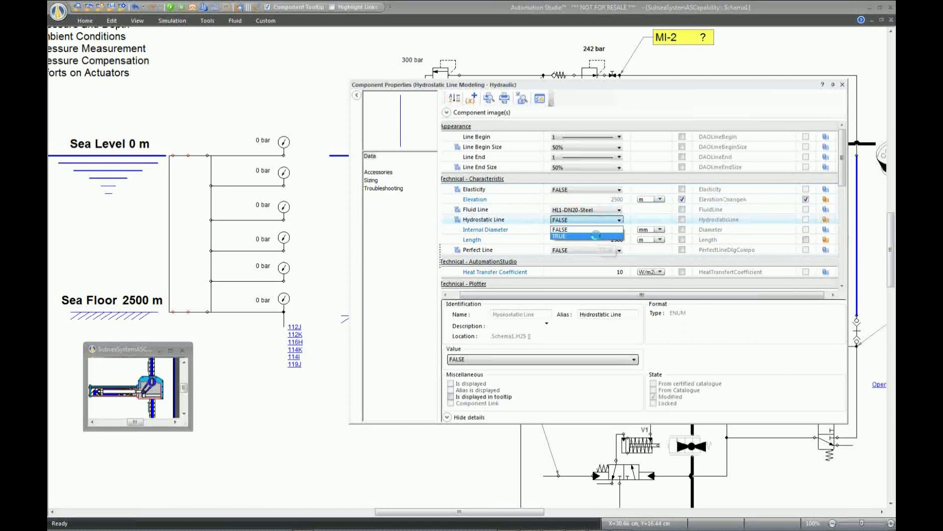
pyautogui.click(616, 199)
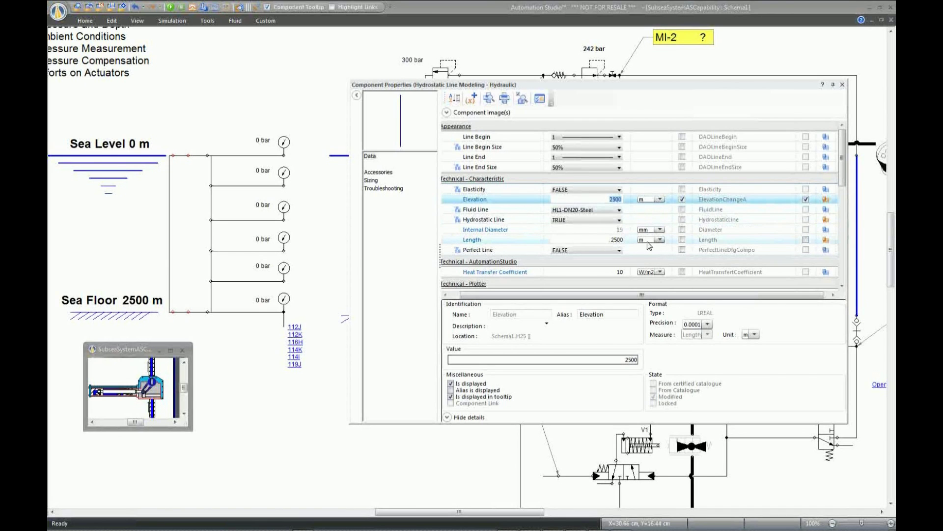
pyautogui.click(842, 85)
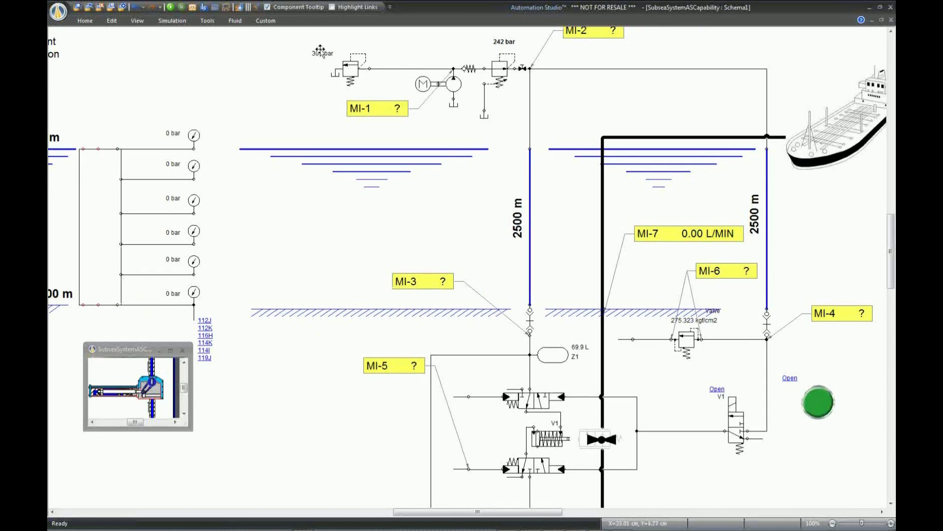
pyautogui.click(170, 7)
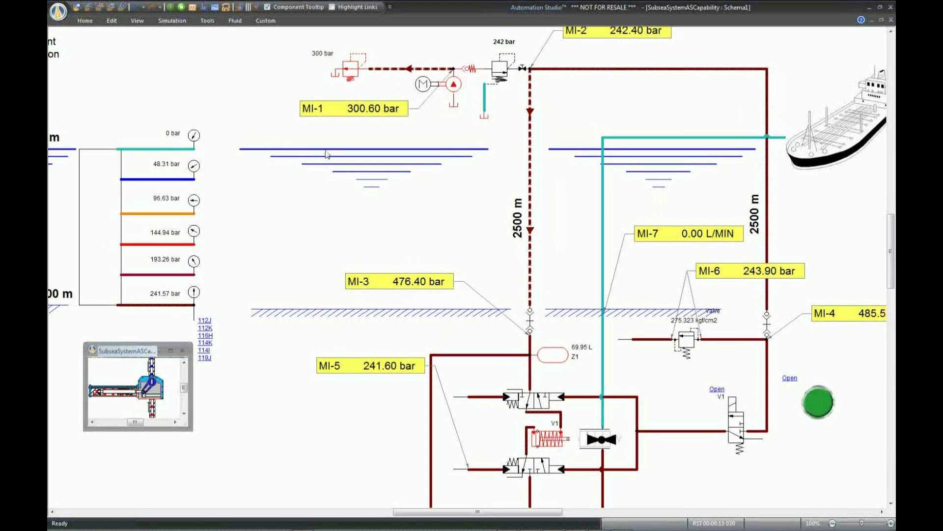
pyautogui.scroll(-3, 276, 129)
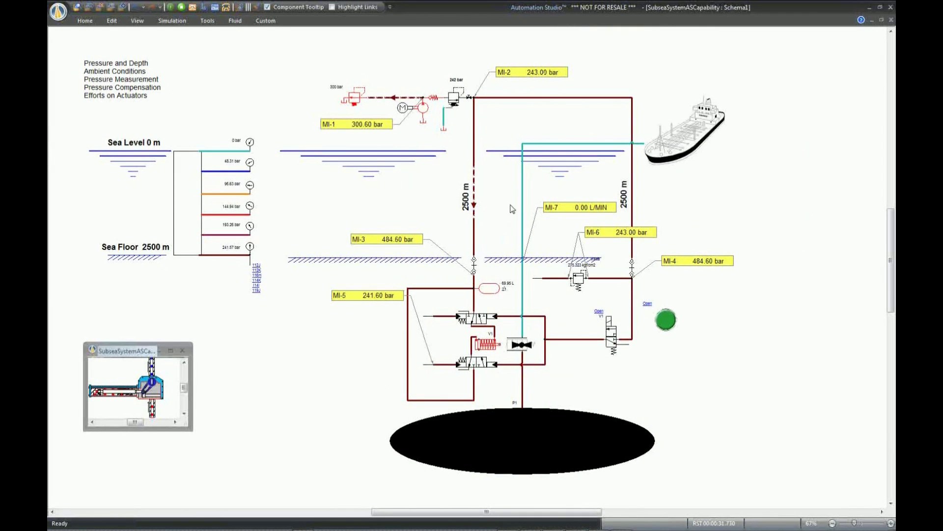
pyautogui.click(182, 8)
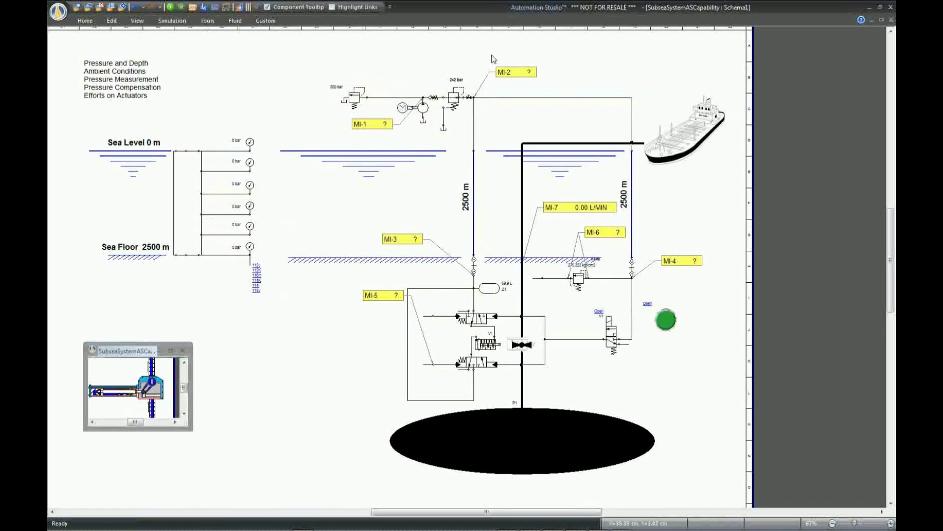
# Step: Select the surface and subsea groups and open Project Properties' Hydraulic Installation settings
pyautogui.moveTo(463, 49); pyautogui.dragTo(299, 137)
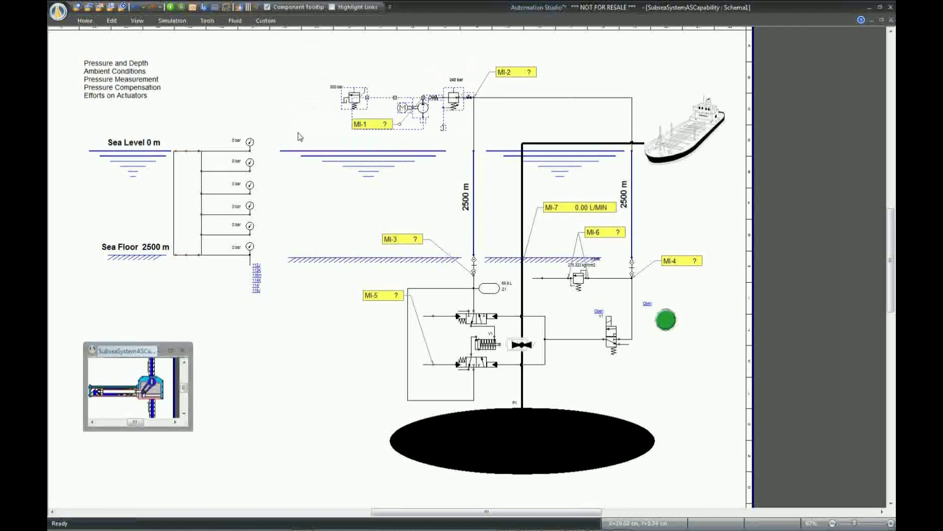
pyautogui.moveTo(287, 409); pyautogui.dragTo(693, 271)
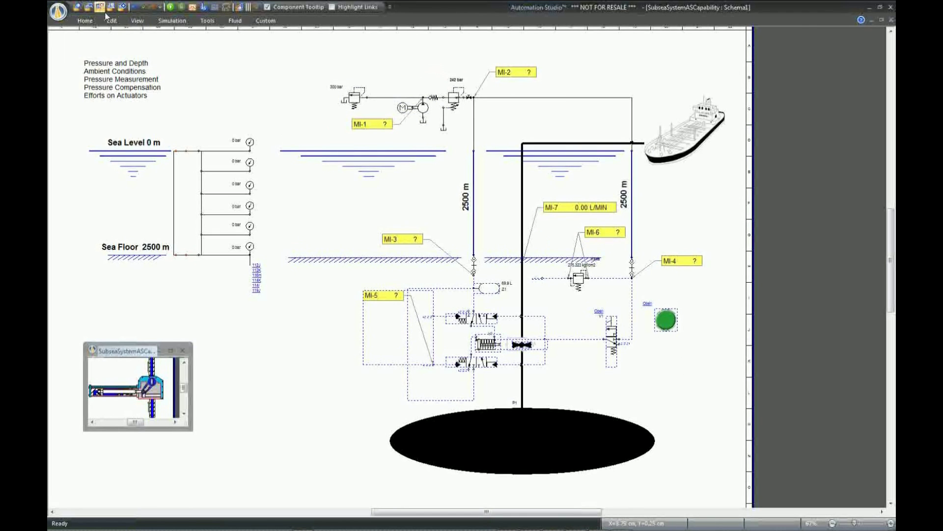
pyautogui.click(122, 7)
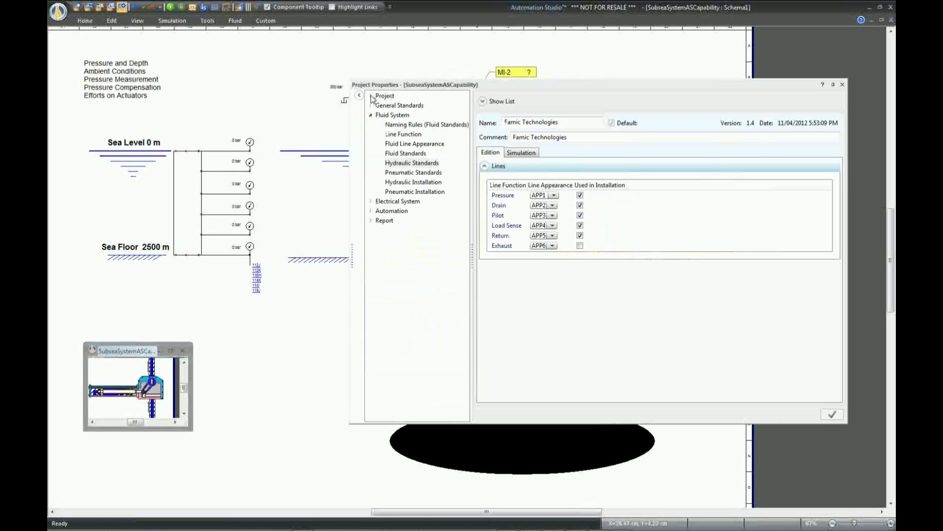
pyautogui.click(520, 154)
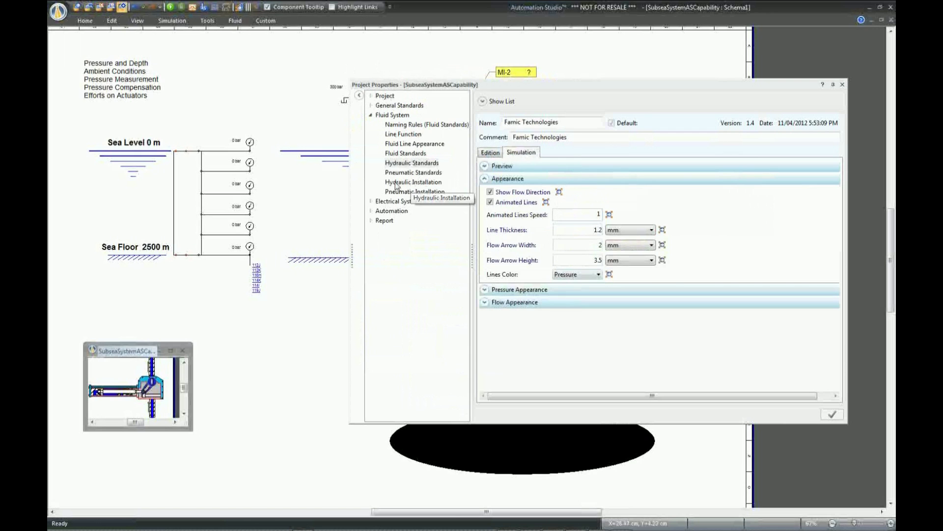
pyautogui.click(426, 185)
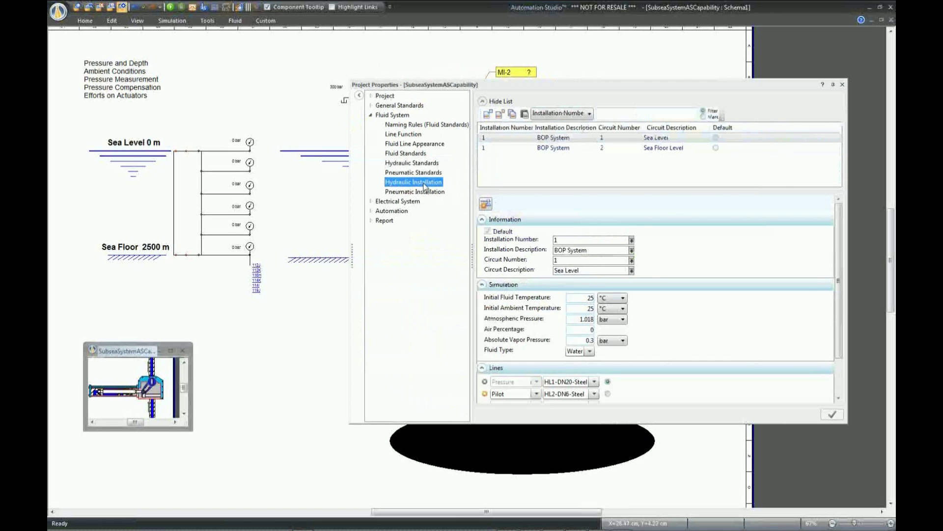
pyautogui.moveTo(504, 88); pyautogui.dragTo(318, 88)
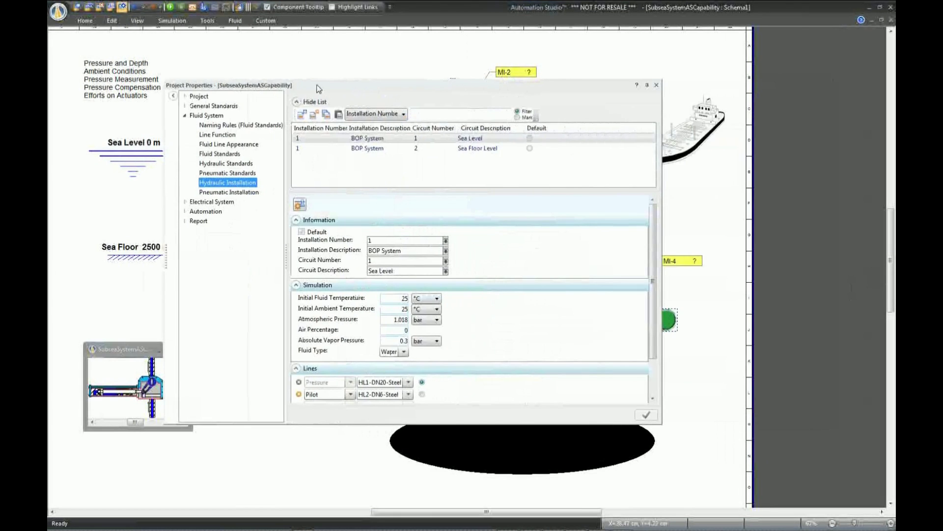
# Step: Set the Sea Level circuit's initial ambient and fluid temperatures to 15 °C
pyautogui.click(509, 141)
pyautogui.doubleClick(403, 309)
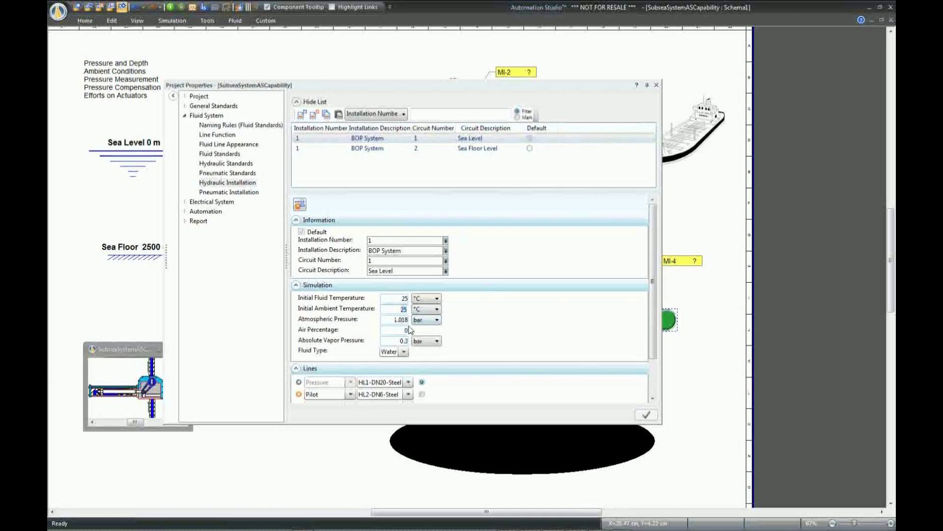
pyautogui.write('15')
pyautogui.click(404, 298)
pyautogui.doubleClick(400, 298)
# Step: Compare with the Sea Floor Level circuit, then close Project Properties and save
pyautogui.click(413, 151)
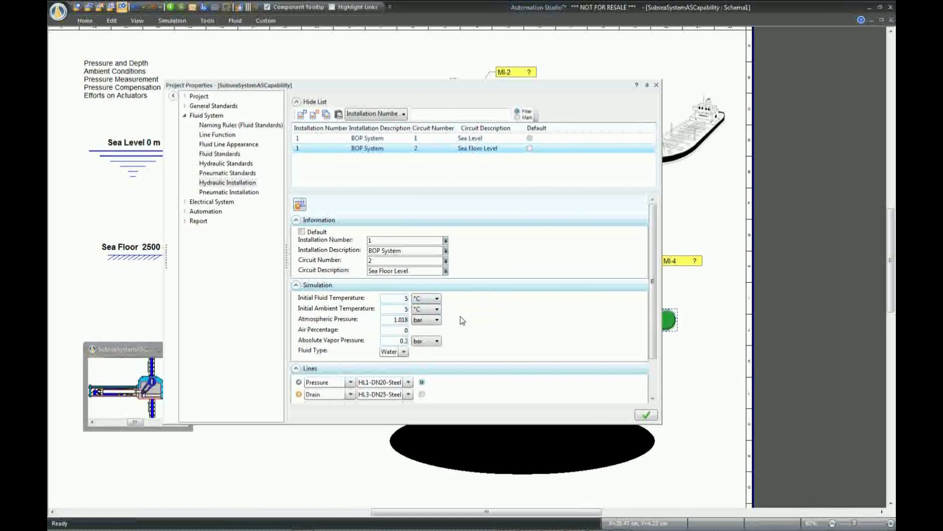
pyautogui.click(435, 142)
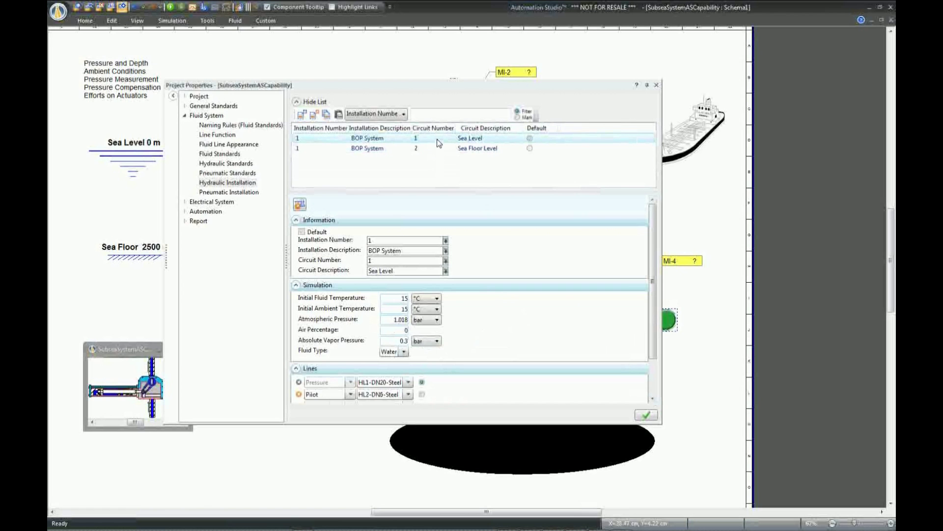
pyautogui.click(656, 85)
pyautogui.click(462, 297)
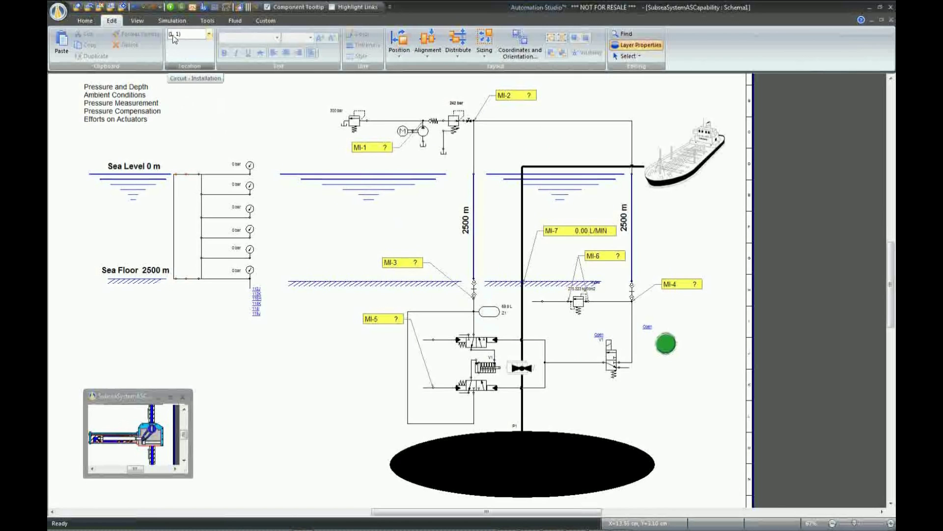
# Step: Check which circuit the accumulator belongs to, leaving it unchanged
pyautogui.click(488, 315)
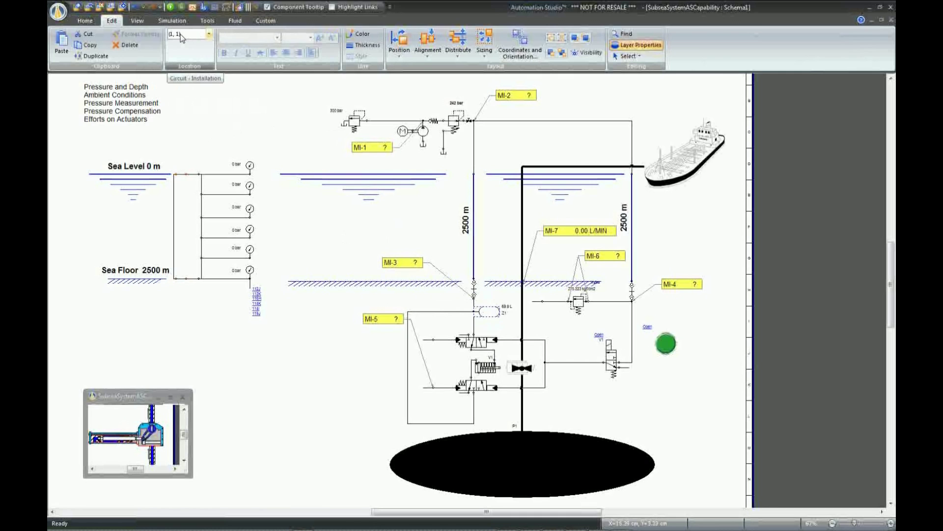
pyautogui.click(208, 34)
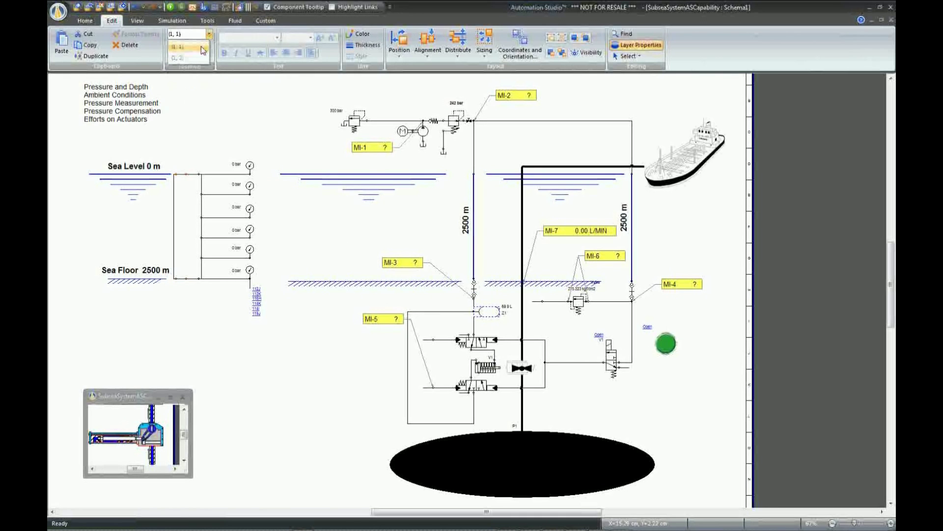
pyautogui.moveTo(201, 50)
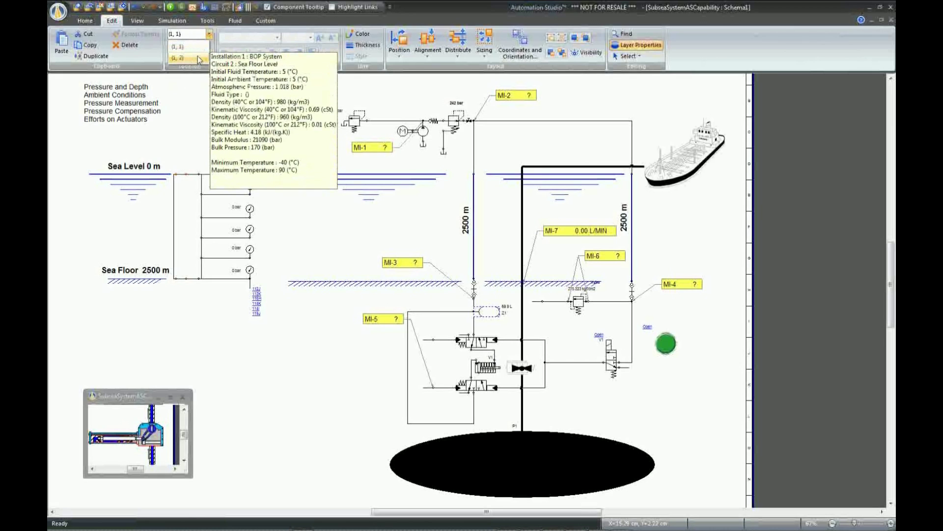
pyautogui.click(681, 414)
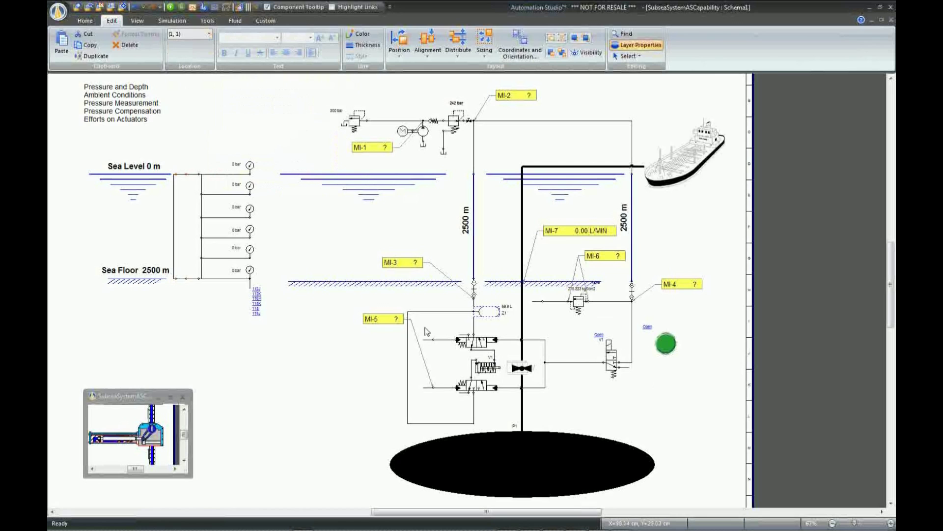
# Step: Assign the subsea valves, relief line and V1 to circuit (1, 2), then start simulating
pyautogui.moveTo(404, 307); pyautogui.dragTo(565, 434)
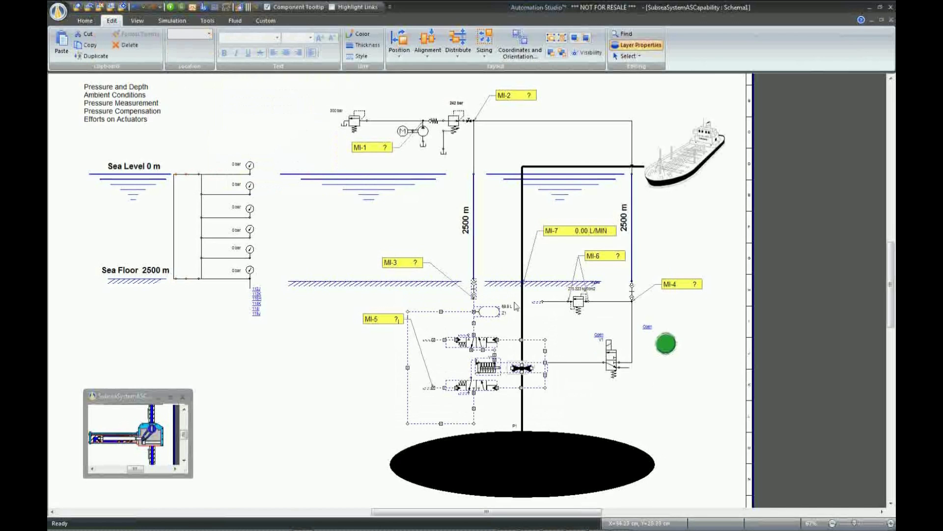
pyautogui.keyDown('ctrl'); pyautogui.click(562, 304); pyautogui.keyUp('ctrl')
pyautogui.keyDown('ctrl'); pyautogui.click(620, 355); pyautogui.keyUp('ctrl')
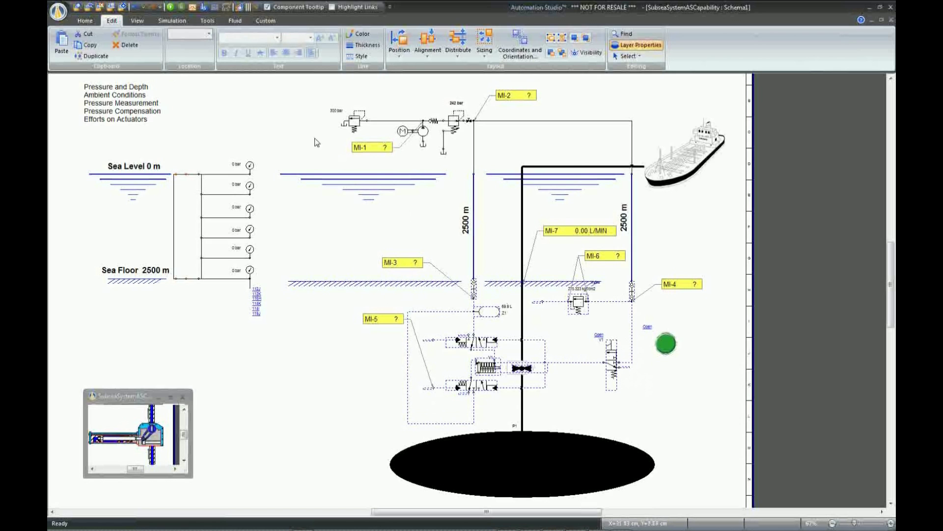
pyautogui.click(211, 38)
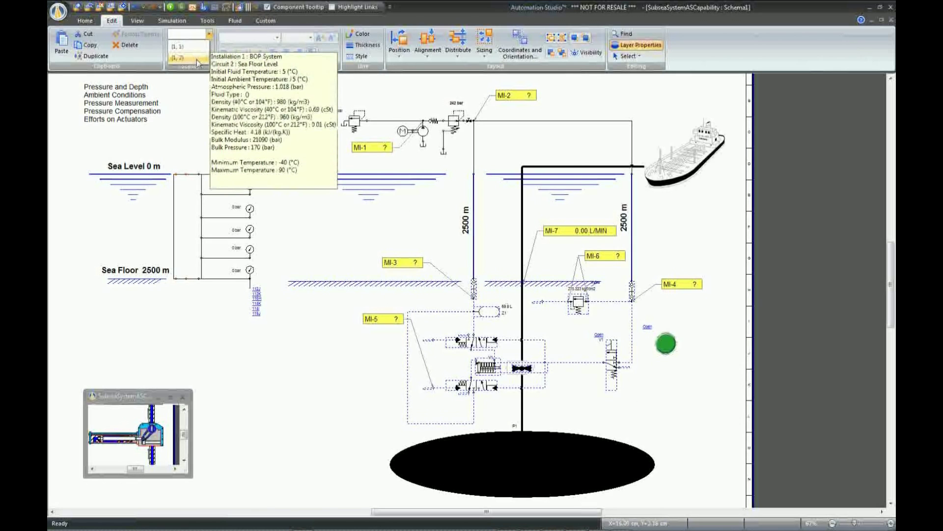
pyautogui.click(197, 60)
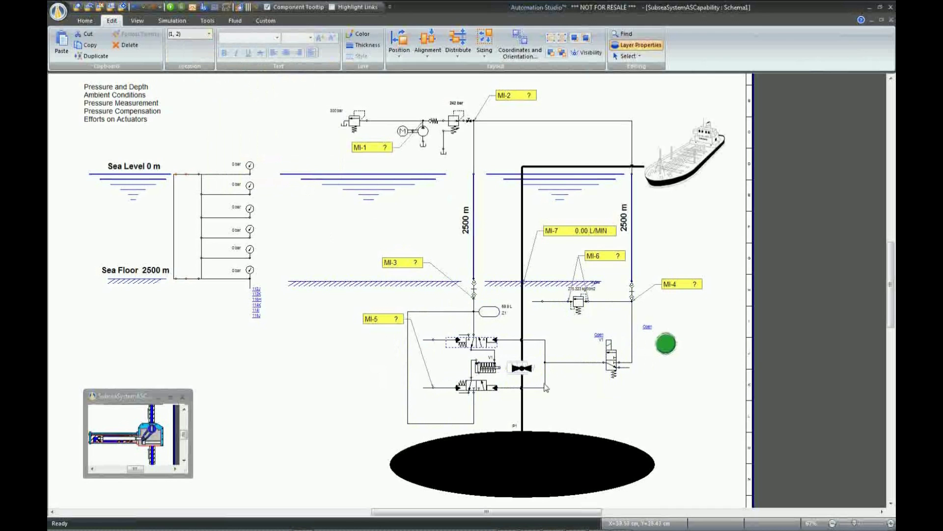
pyautogui.click(170, 6)
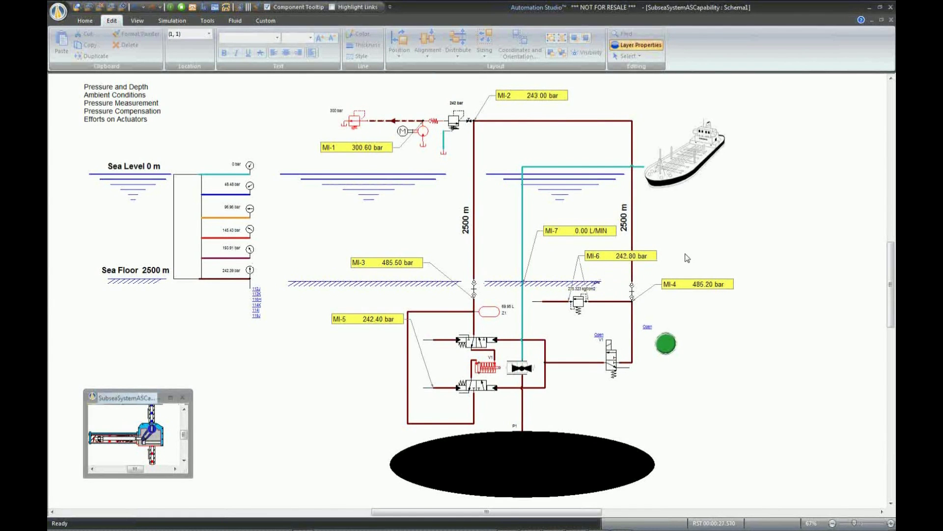
# Step: Connect a measuring instrument from the orange 96.96 bar line to the purple 193.91 bar line
pyautogui.scroll(2, 687, 258)
pyautogui.scroll(-2, 639, 263)
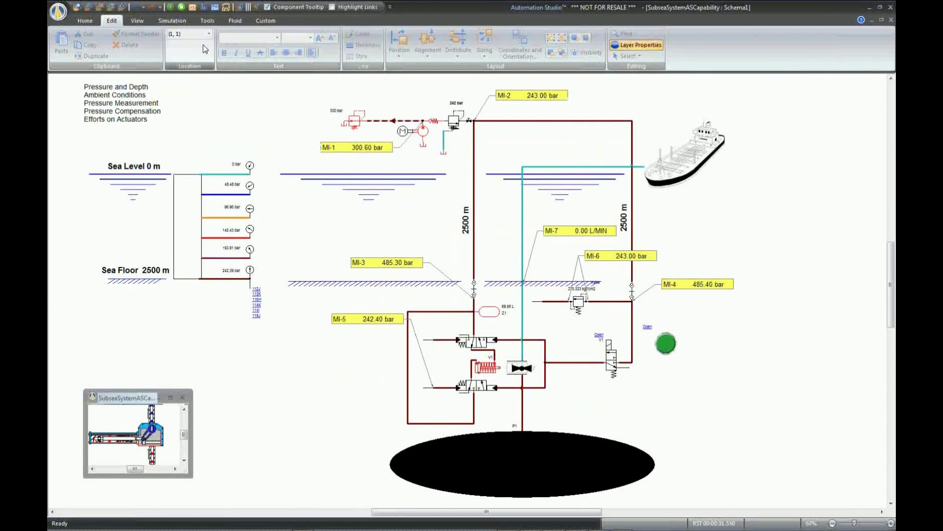
pyautogui.click(172, 20)
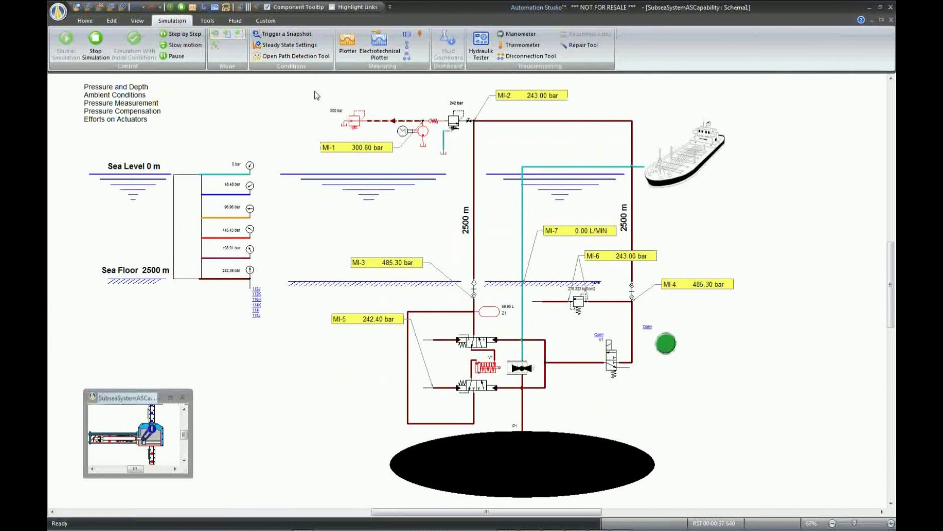
pyautogui.click(407, 56)
pyautogui.click(249, 217)
pyautogui.click(278, 231)
pyautogui.click(250, 258)
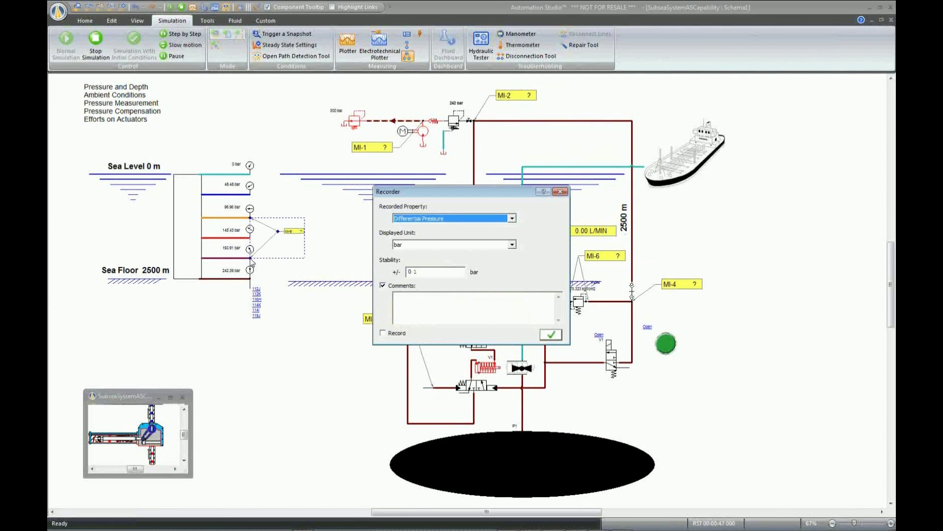
pyautogui.click(551, 335)
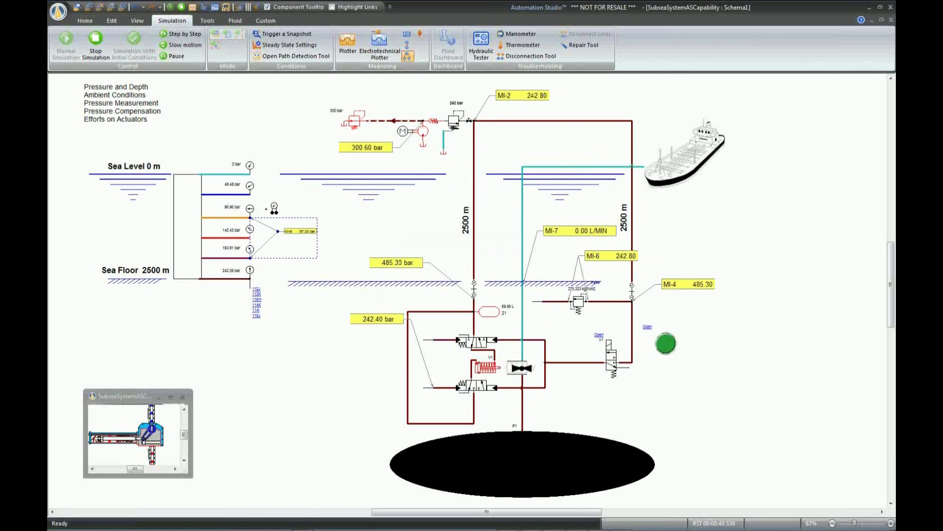
pyautogui.press('Escape')
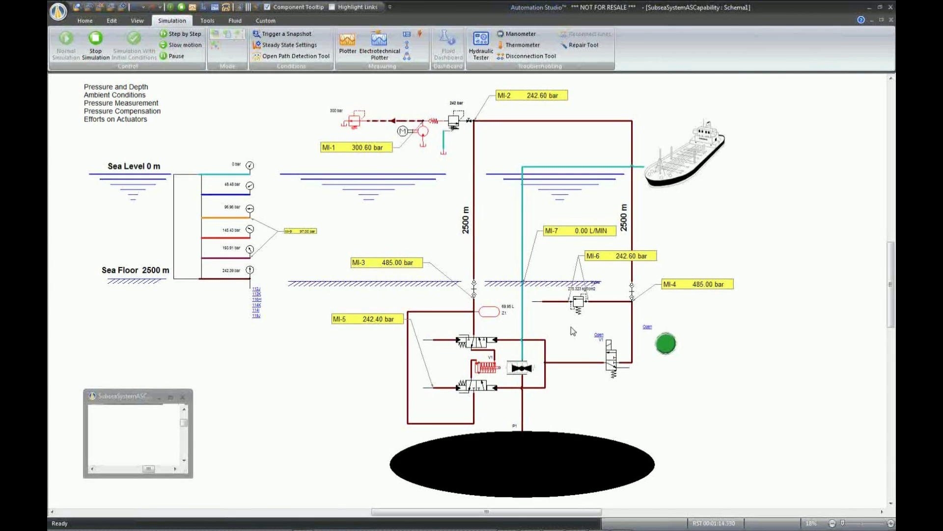
pyautogui.scroll(5, 571, 326)
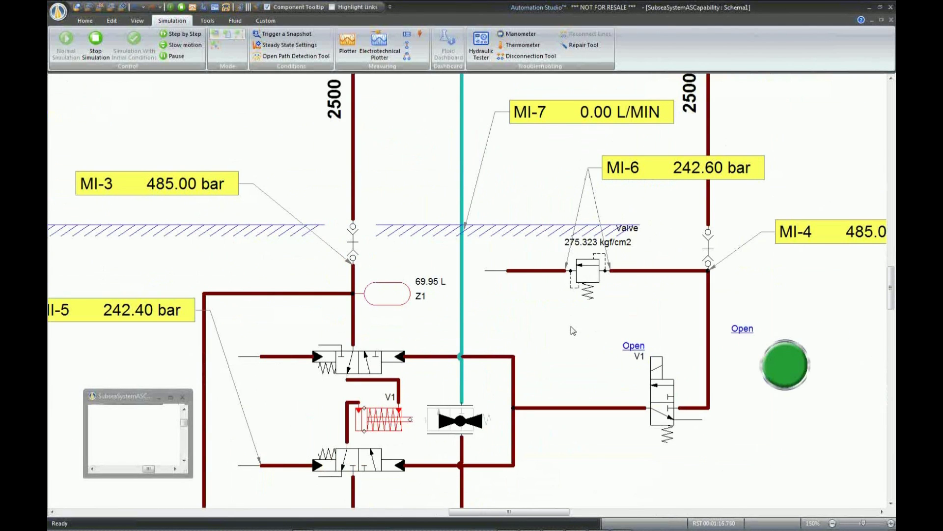
# Step: Attach gauges MI-11 and MI-12 to the relief valve's left and right ports
pyautogui.scroll(3, 571, 326)
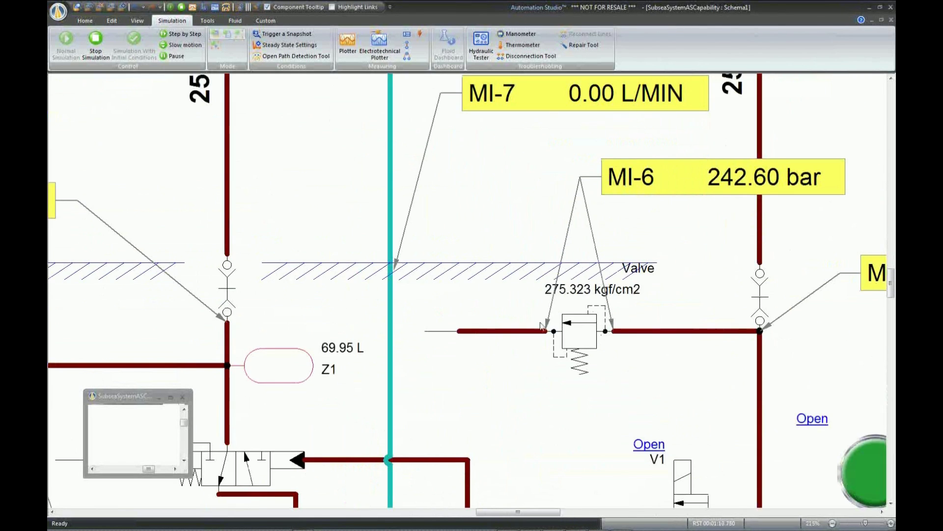
pyautogui.click(557, 347)
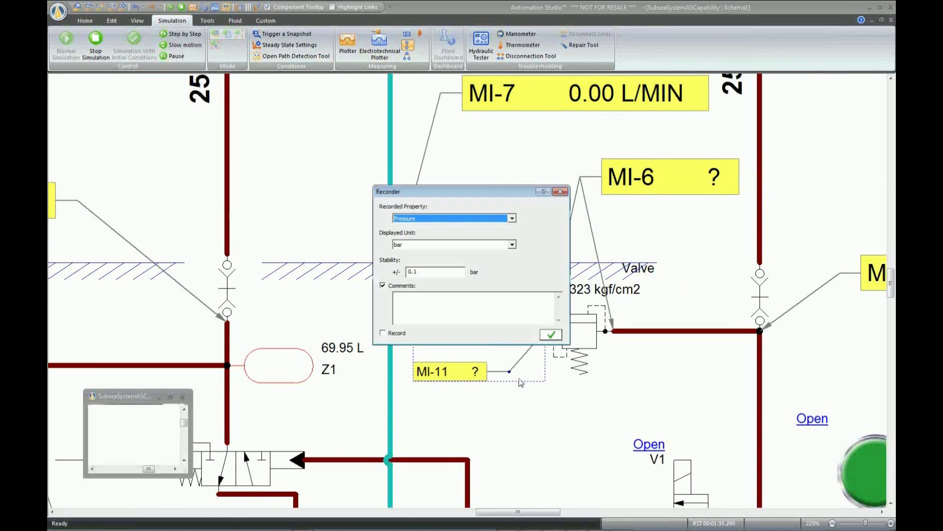
pyautogui.click(551, 335)
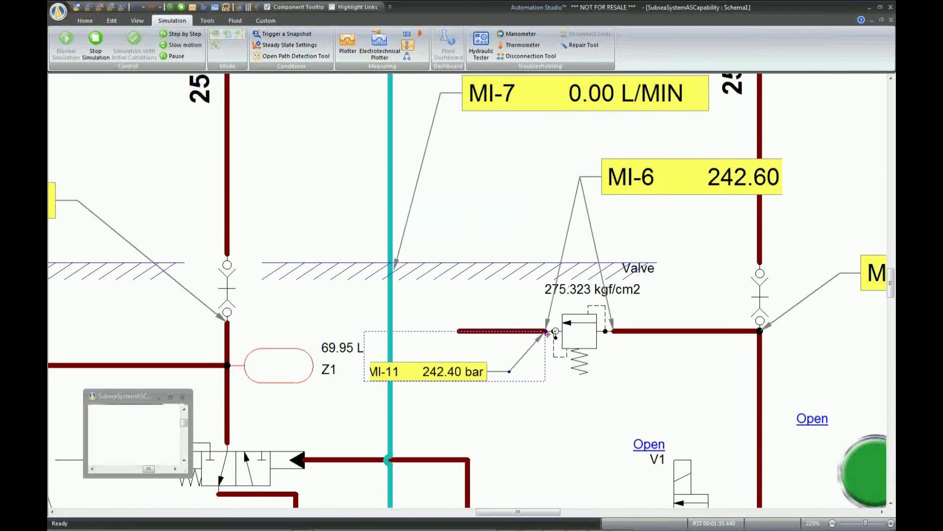
pyautogui.click(605, 330)
pyautogui.scroll(-2, 587, 339)
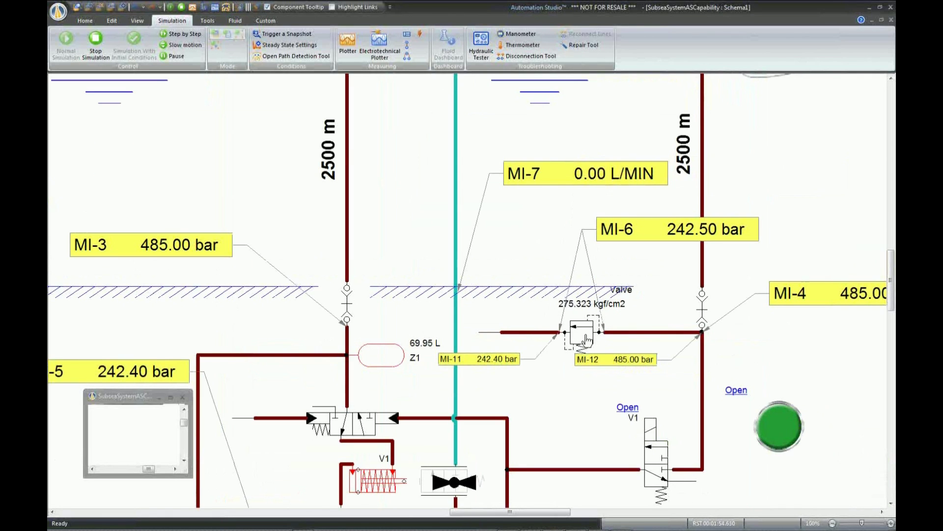
pyautogui.scroll(-2, 588, 340)
# Step: Set the relief valve's cracking pressure to 200, then 270 kgf/cm2
pyautogui.click(585, 337)
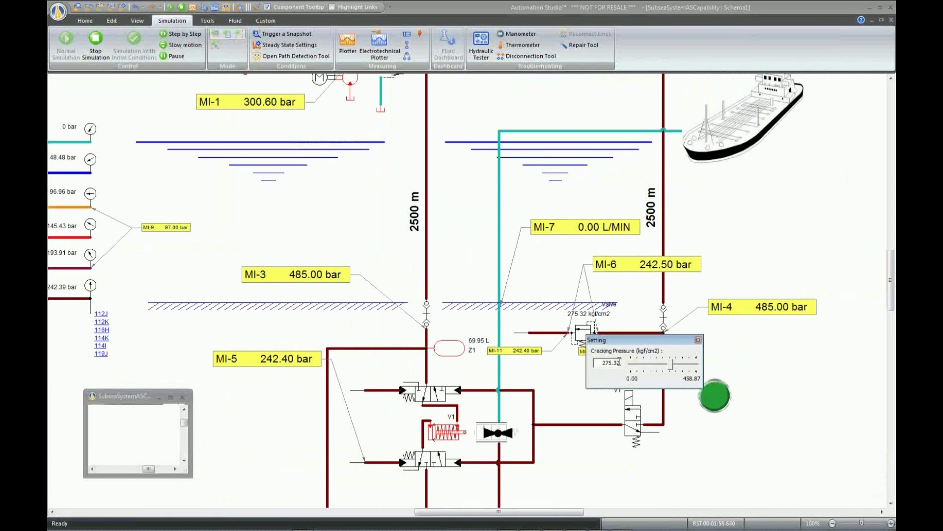
pyautogui.moveTo(603, 363); pyautogui.dragTo(654, 369)
pyautogui.write('200')
pyautogui.press('Return')
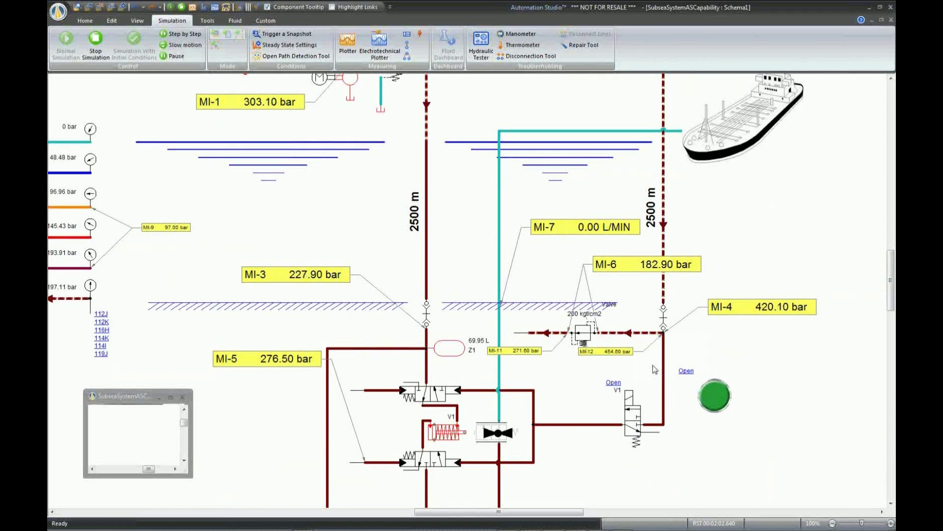
pyautogui.click(604, 291)
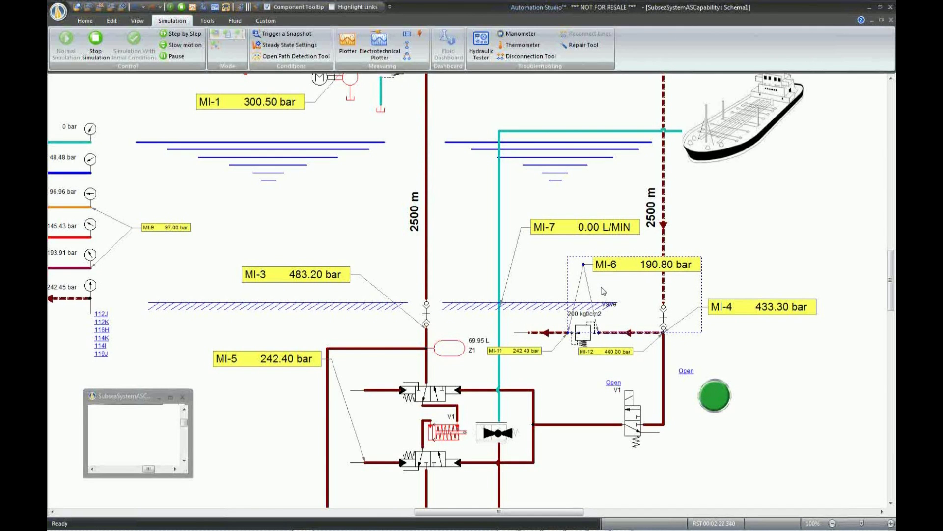
pyautogui.doubleClick(584, 333)
pyautogui.doubleClick(610, 361)
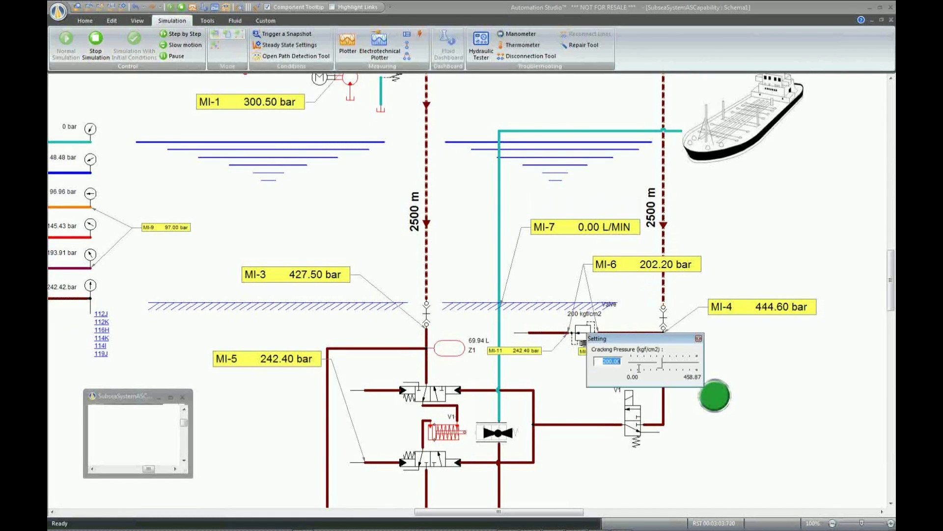
pyautogui.write('270')
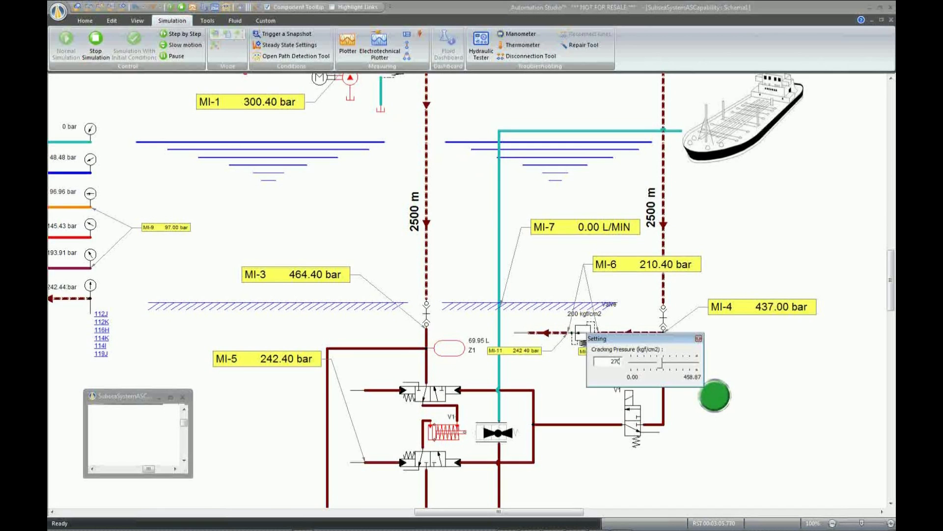
pyautogui.press('Return')
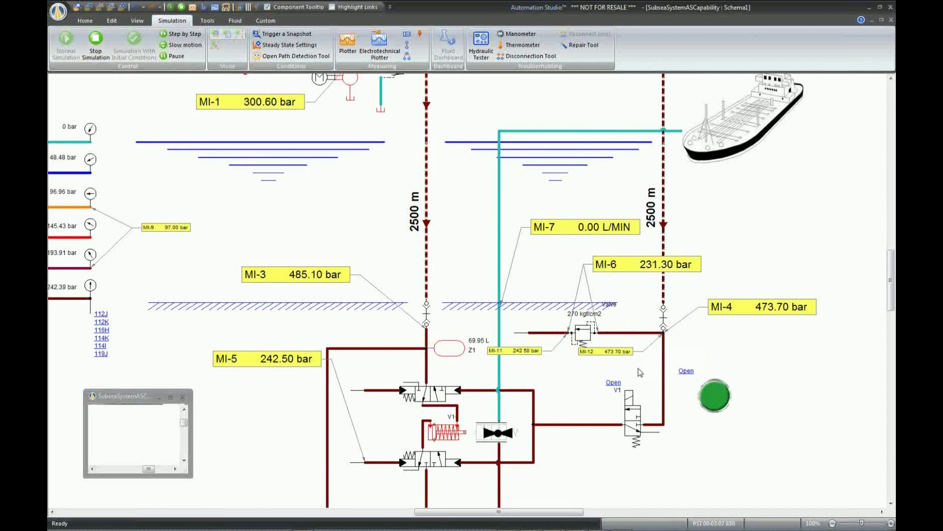
# Step: View the whole circuit and stop the running simulation
pyautogui.scroll(-2, 351, 228)
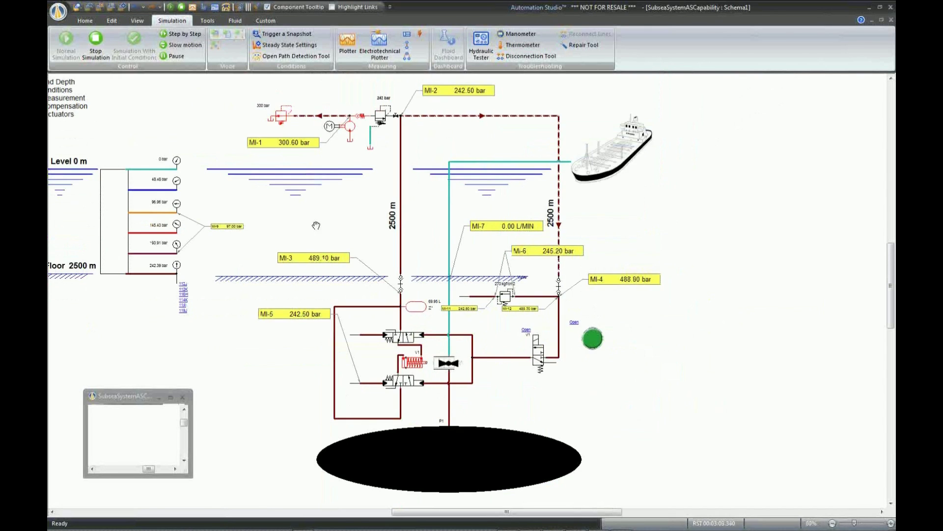
pyautogui.moveTo(311, 225); pyautogui.dragTo(407, 236)
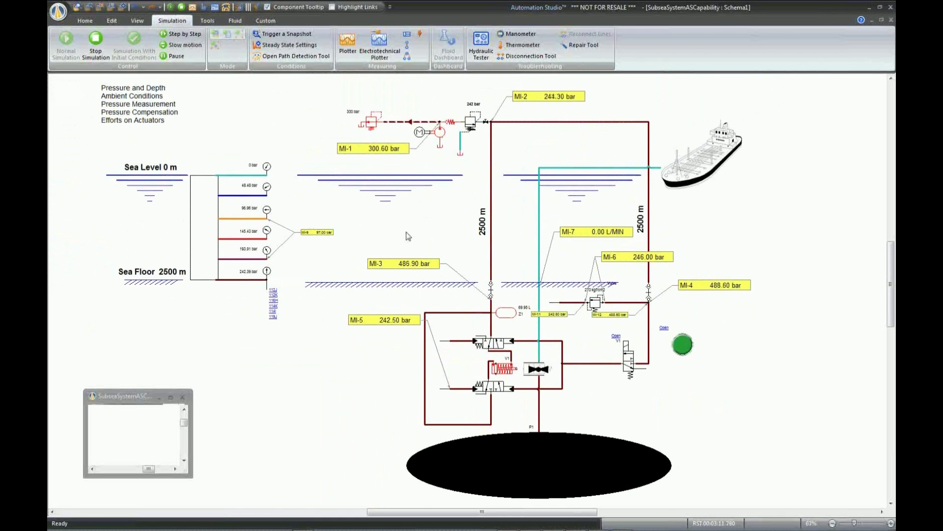
pyautogui.scroll(1, 407, 236)
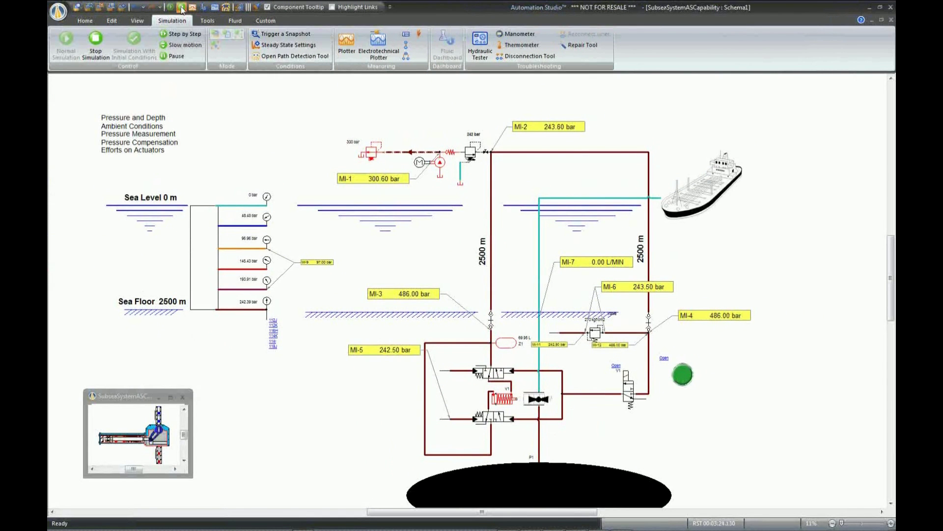
pyautogui.click(182, 8)
# Step: Set the cylinder's 4700 daN Driving Force Curve parameter to -1 (retraction) and close its properties
pyautogui.doubleClick(505, 402)
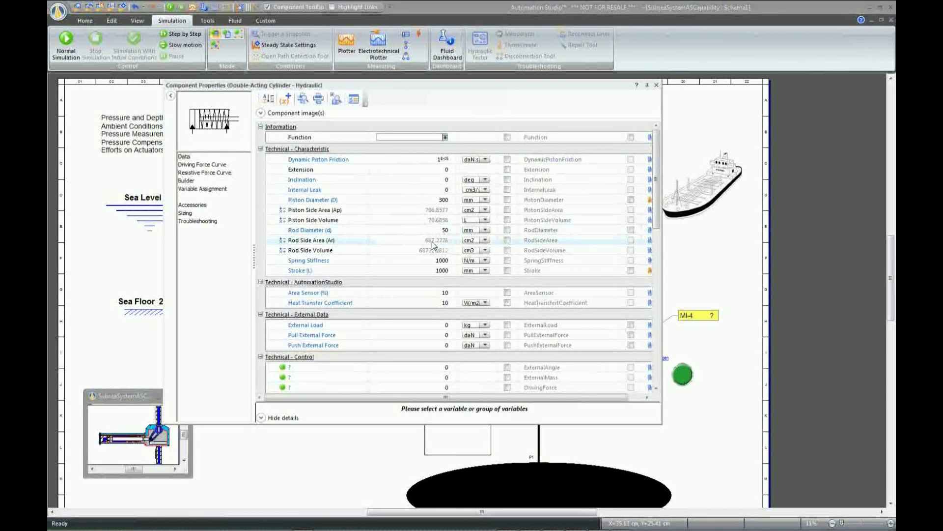
pyautogui.moveTo(315, 246)
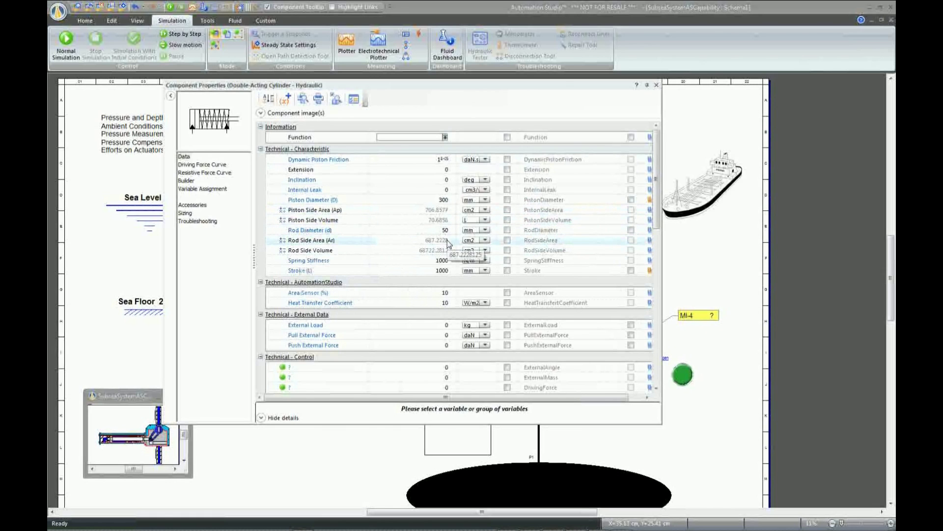
pyautogui.click(216, 165)
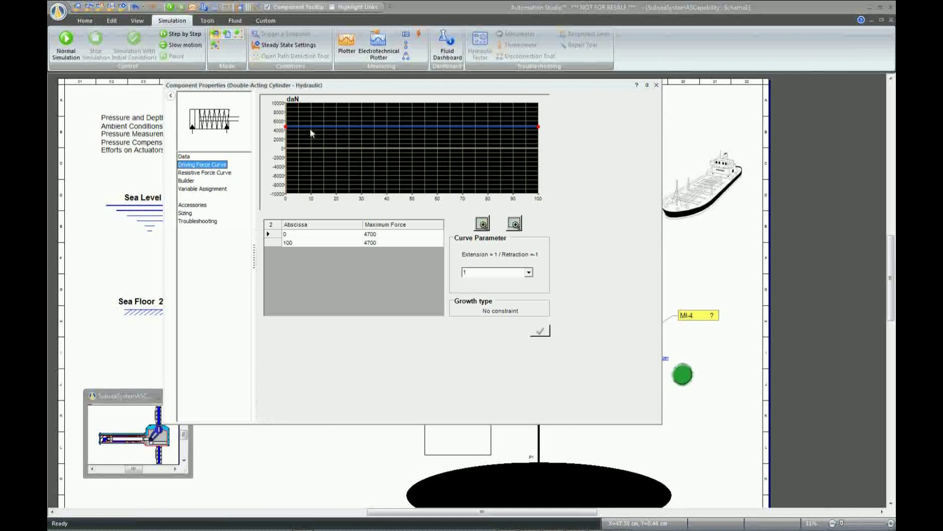
pyautogui.click(529, 272)
pyautogui.click(520, 293)
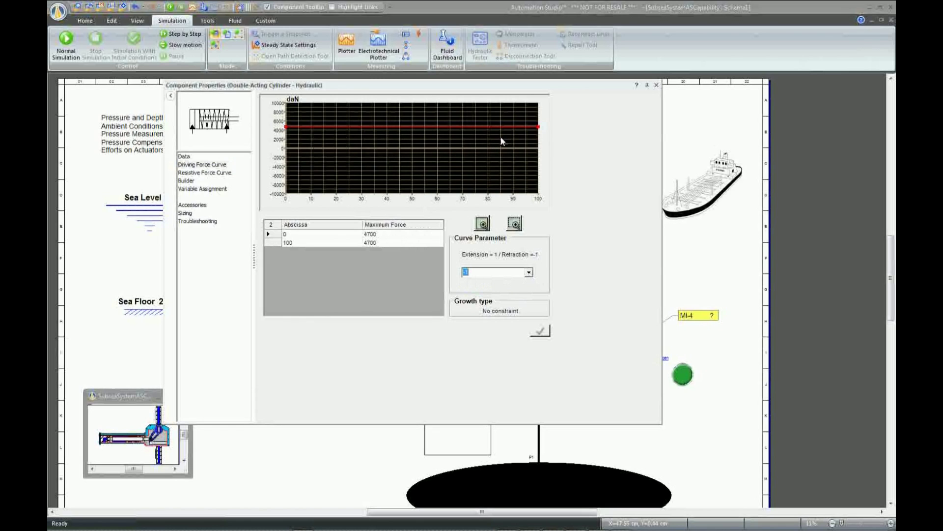
pyautogui.click(657, 99)
pyautogui.click(657, 85)
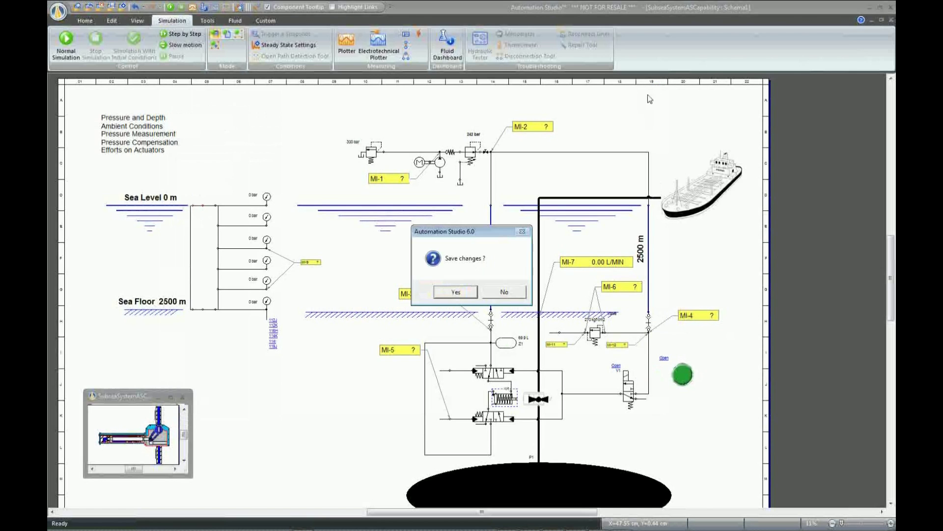
# Step: Save the schematic changes, rerun the simulation, and enlarge the Schema2 actuator view beside the schematic
pyautogui.click(455, 292)
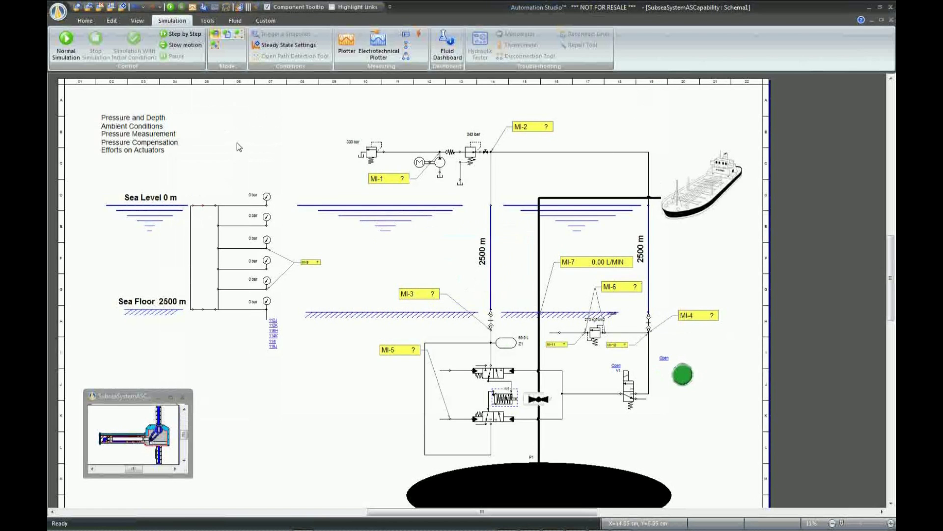
pyautogui.click(169, 7)
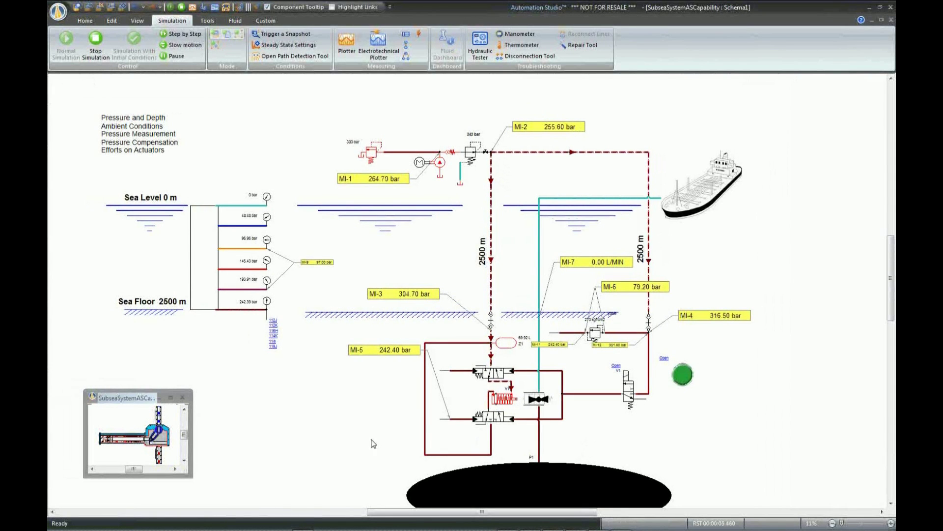
pyautogui.moveTo(192, 391); pyautogui.dragTo(356, 282)
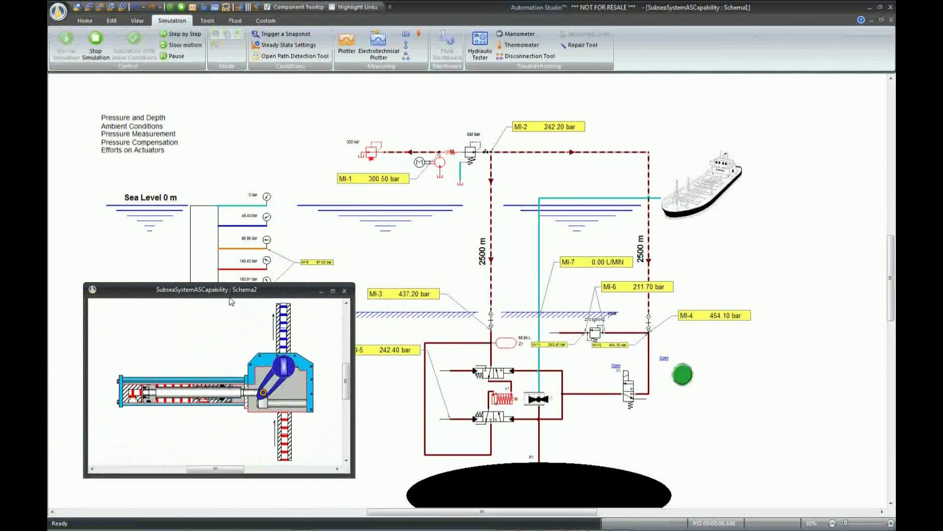
pyautogui.moveTo(227, 297); pyautogui.dragTo(201, 302)
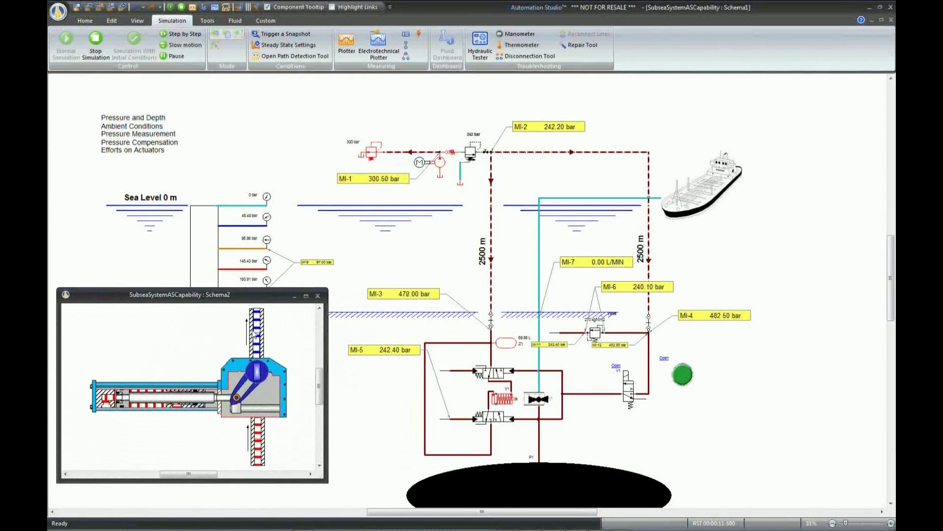